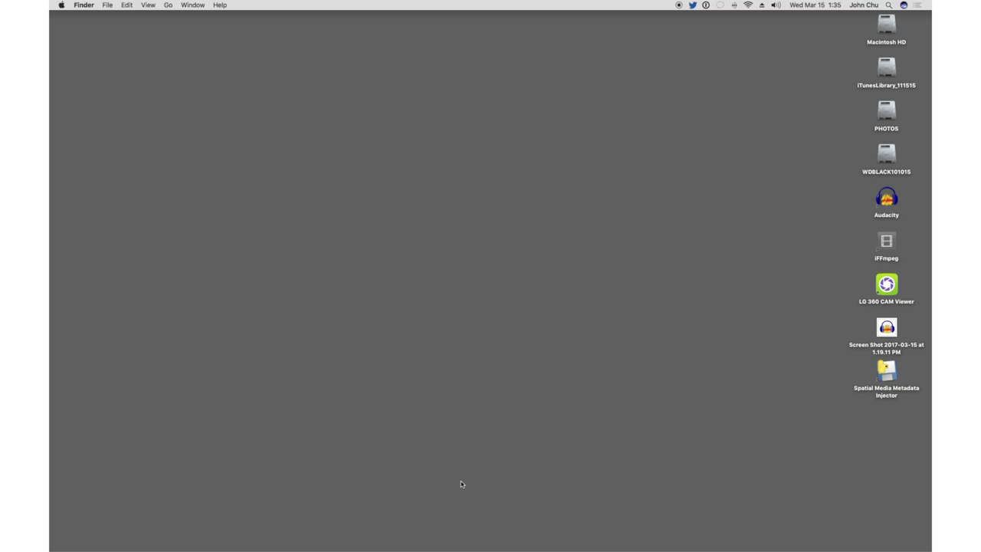
Select the raw mp4 clip in Untitled > DCIM > Camera and launch LG 360 CAM Viewer.
{"action": "double_click", "coordinate": [887, 203]}
{"action": "left_click", "coordinate": [460, 118]}
{"action": "left_click", "coordinate": [518, 119]}
{"action": "left_click", "coordinate": [653, 116]}
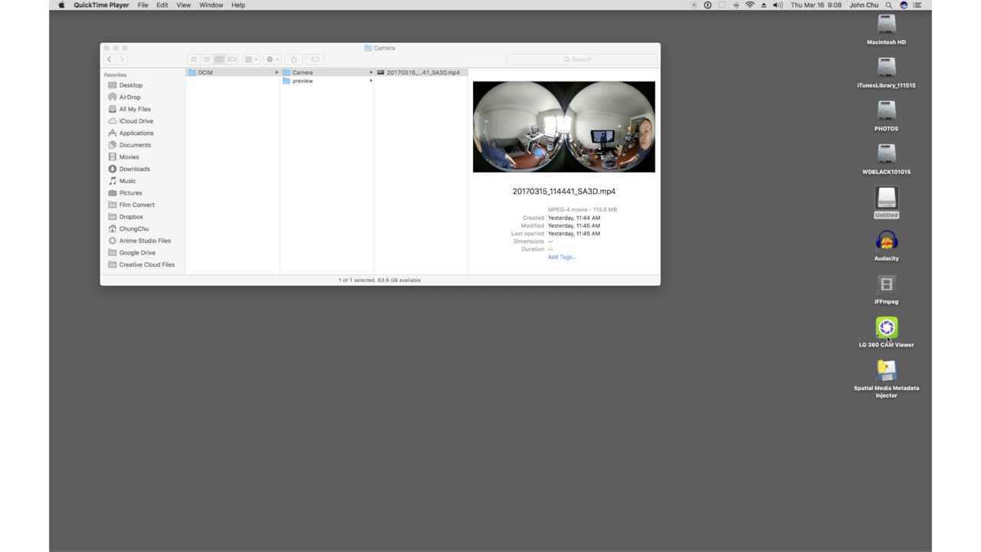
{"action": "double_click", "coordinate": [886, 329]}
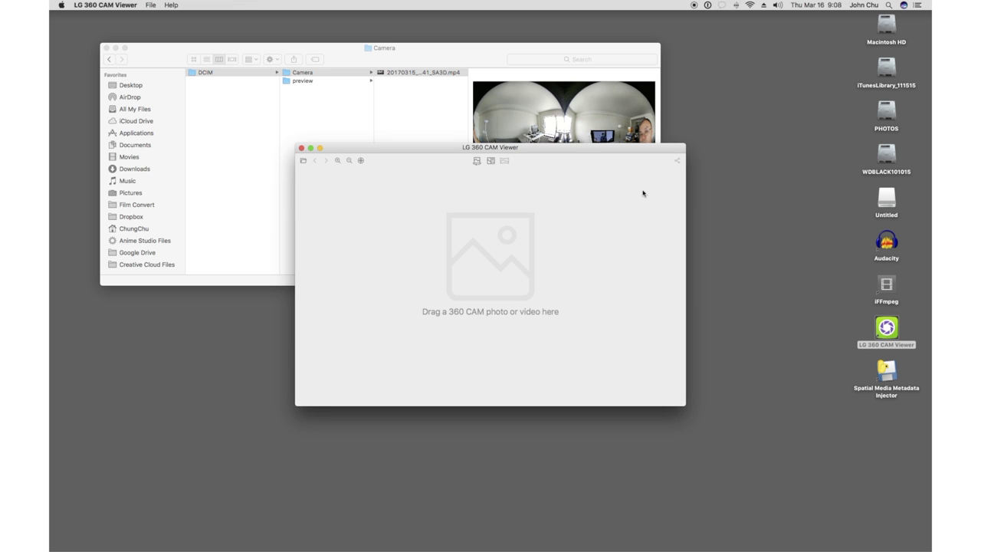
Drop the camera mp4 into LG 360 CAM Viewer, decline the logo, and look around the 360 view.
{"action": "left_click", "coordinate": [390, 72]}
{"action": "left_click_drag", "start_coordinate": [416, 72], "coordinate": [491, 305]}
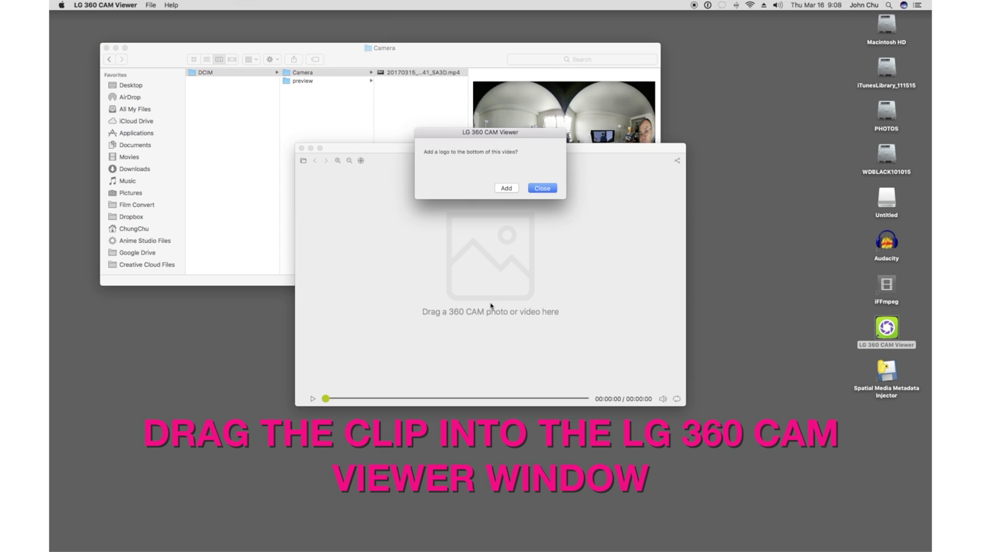
{"action": "left_click", "coordinate": [542, 188]}
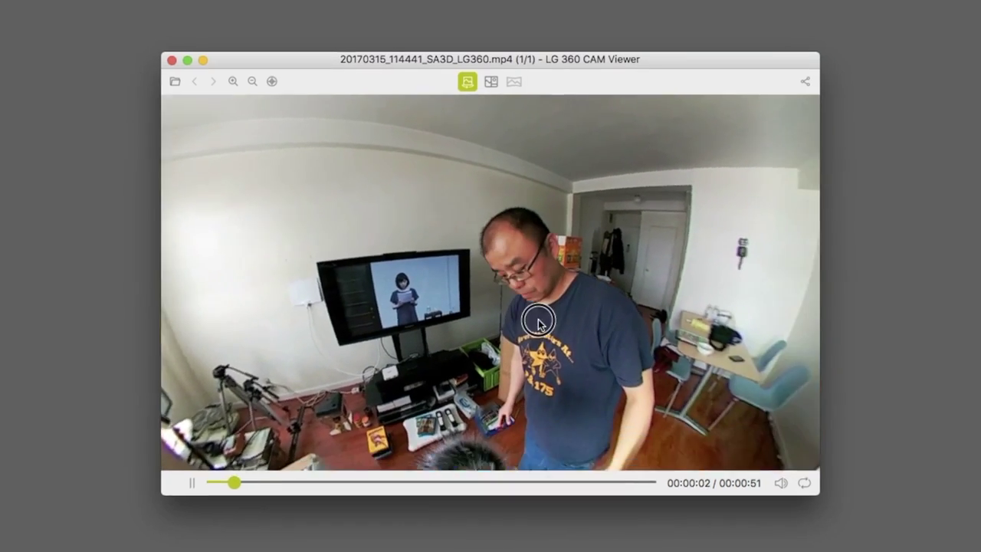
{"action": "mouse_move", "coordinate": [537, 321]}
{"action": "left_mouse_down"}
{"action": "mouse_move", "coordinate": [750, 383]}
{"action": "mouse_move", "coordinate": [418, 252]}
{"action": "mouse_move", "coordinate": [268, 383]}
{"action": "left_mouse_up"}
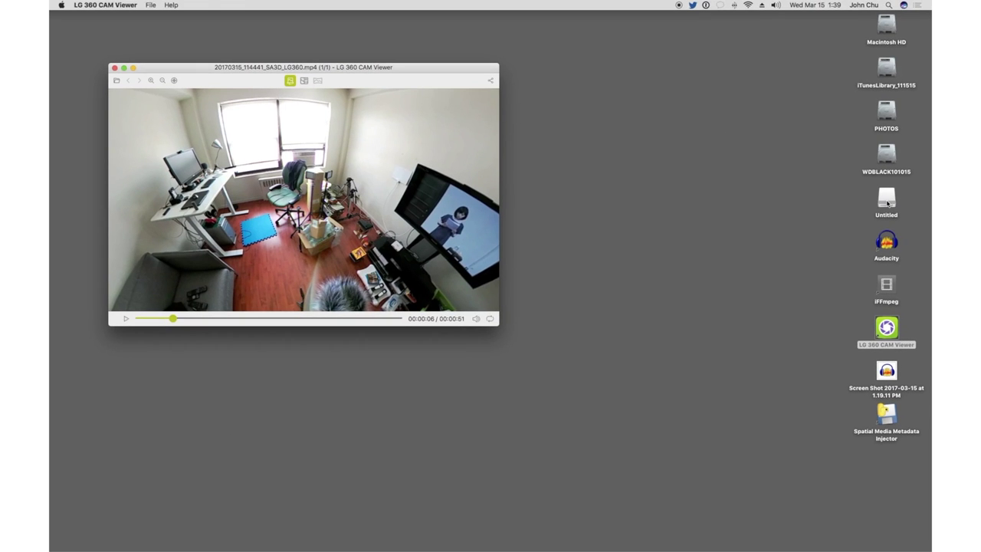
{"action": "double_click", "coordinate": [887, 203]}
Locate 20170315_114441_SA3D_LG360.mp4 in DCIM > Camera and play it to check the stitch.
{"action": "left_click", "coordinate": [458, 125]}
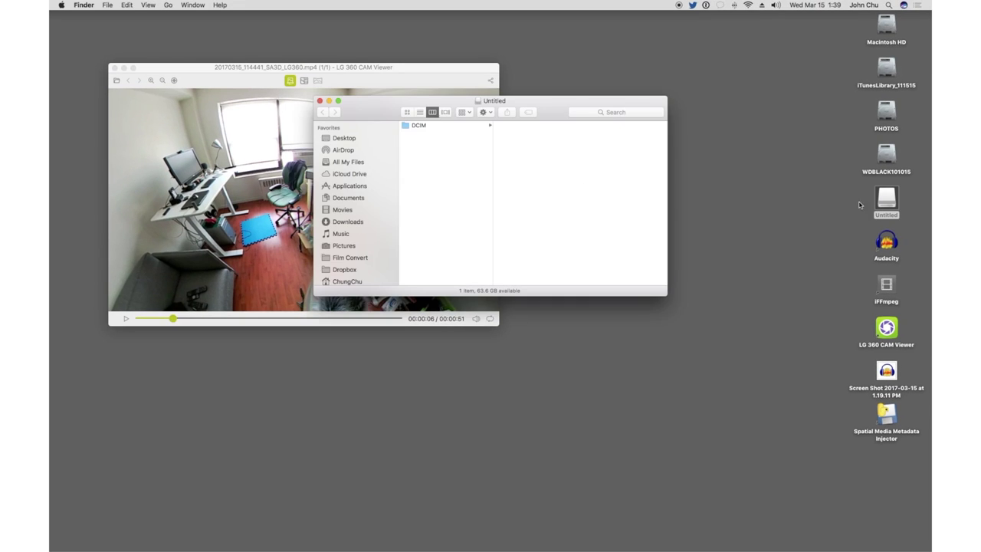
{"action": "left_click", "coordinate": [528, 139]}
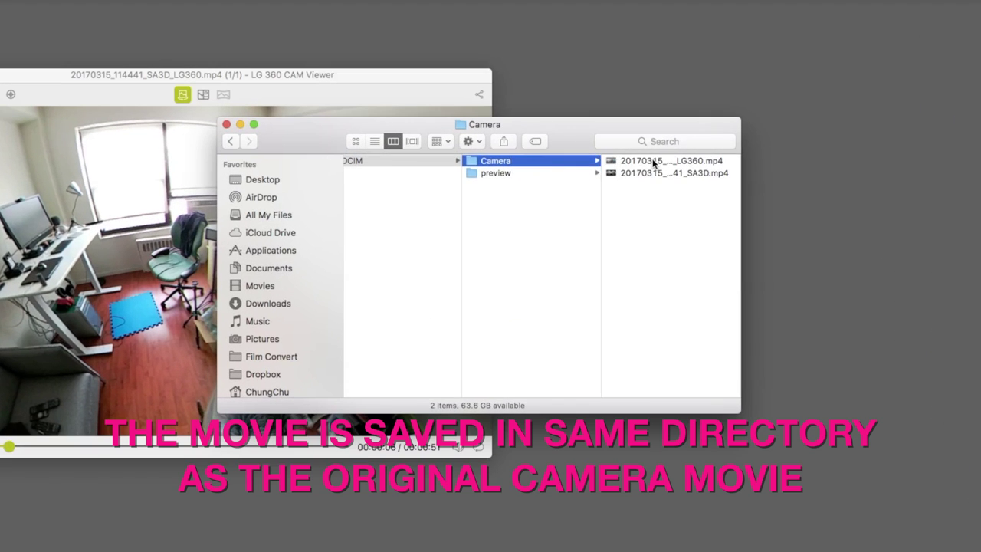
{"action": "left_click", "coordinate": [653, 162]}
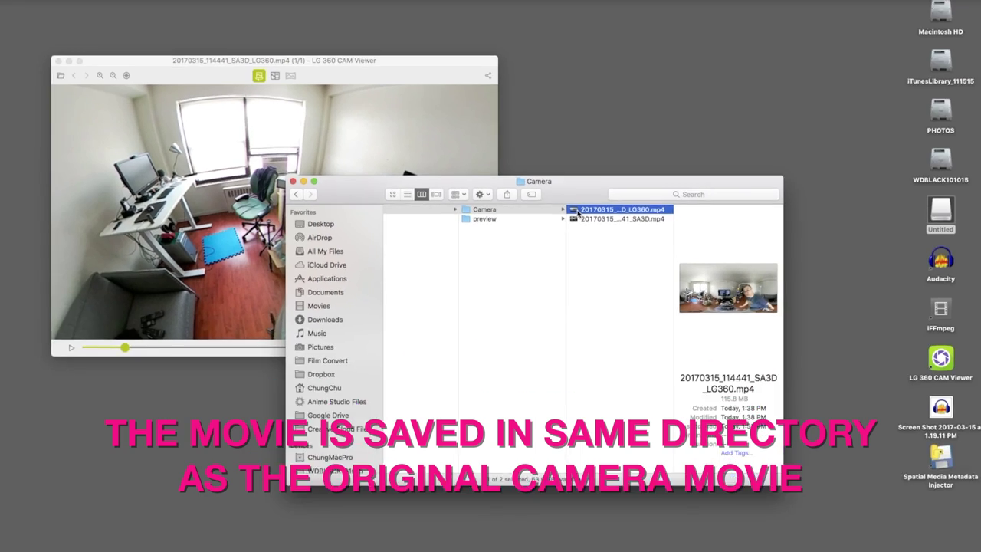
{"action": "double_click", "coordinate": [552, 268]}
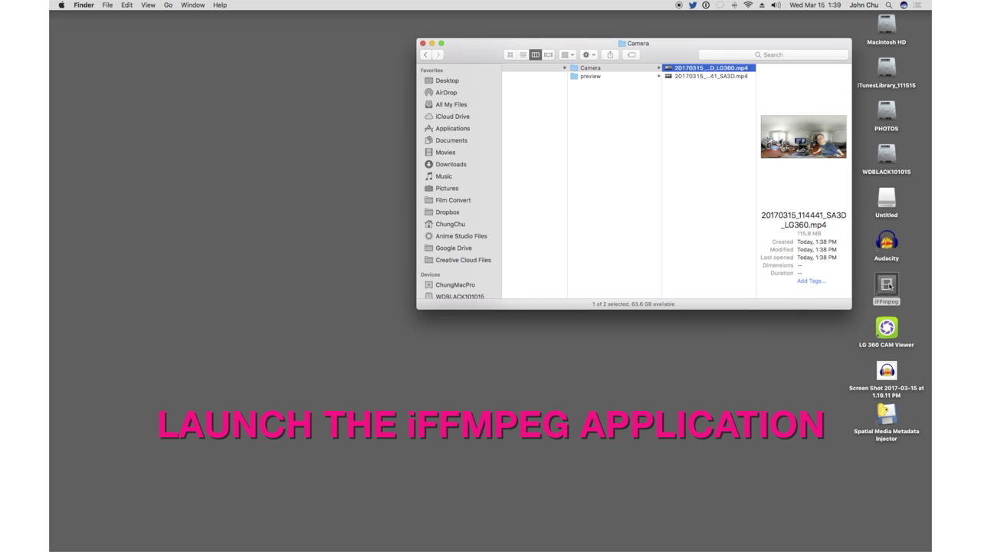
Transcode the LG360 mp4 in iFFmpeg with the PRORES Standard Profile [.mov] preset and open the result.
{"action": "double_click", "coordinate": [886, 285]}
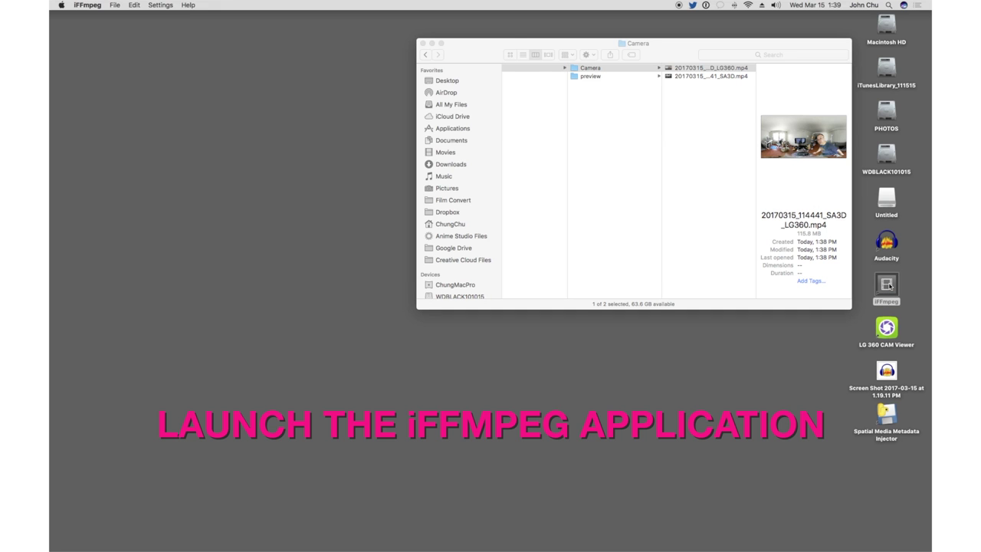
{"action": "mouse_move", "coordinate": [669, 68]}
{"action": "left_mouse_down"}
{"action": "mouse_move", "coordinate": [367, 109]}
{"action": "mouse_move", "coordinate": [268, 144]}
{"action": "left_mouse_up"}
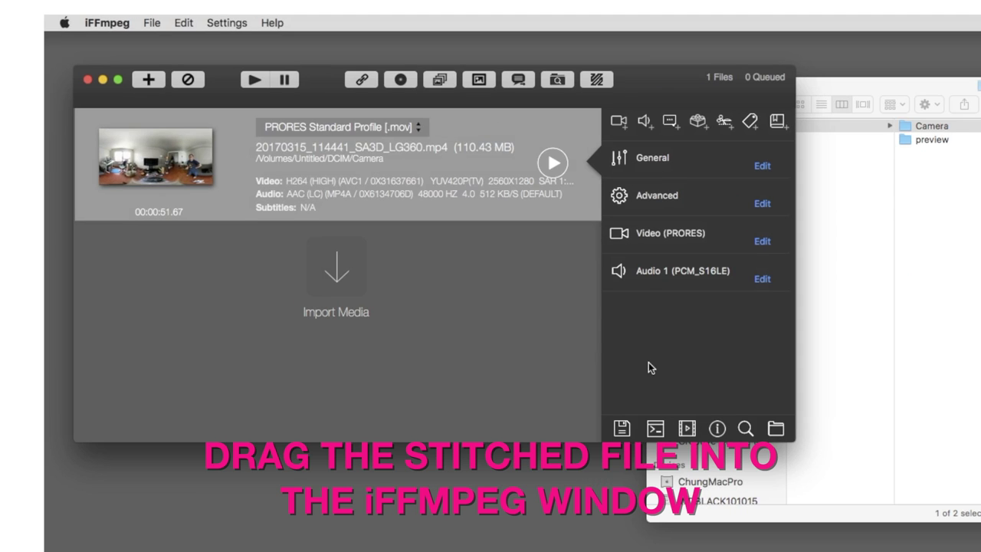
{"action": "left_click_drag", "start_coordinate": [794, 441], "coordinate": [902, 551]}
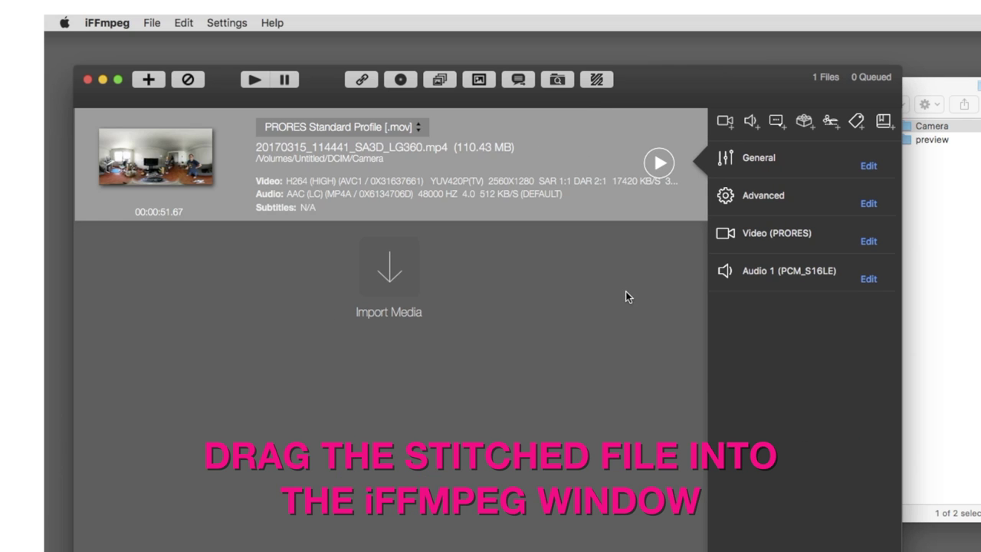
{"action": "left_click", "coordinate": [405, 124]}
{"action": "mouse_move", "coordinate": [383, 143]}
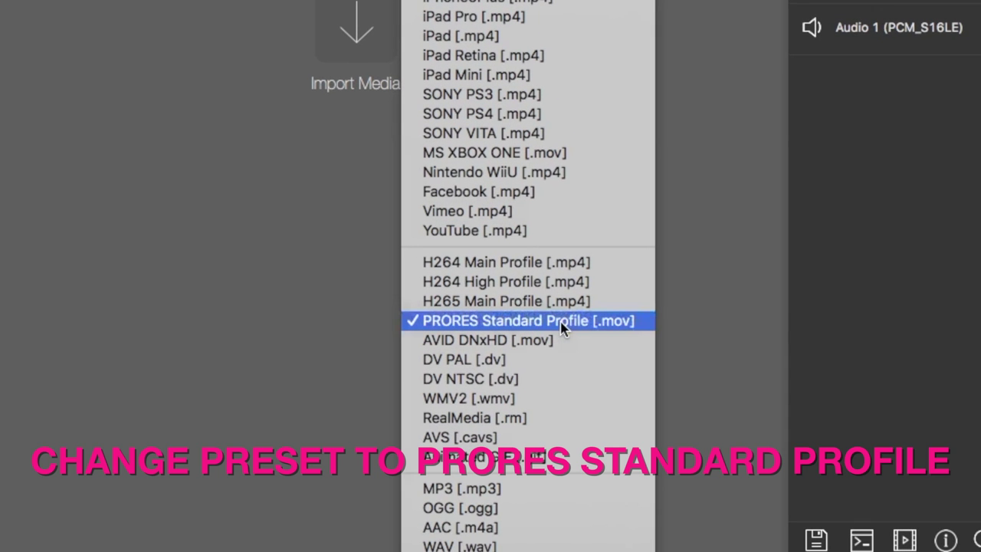
{"action": "left_click", "coordinate": [563, 322]}
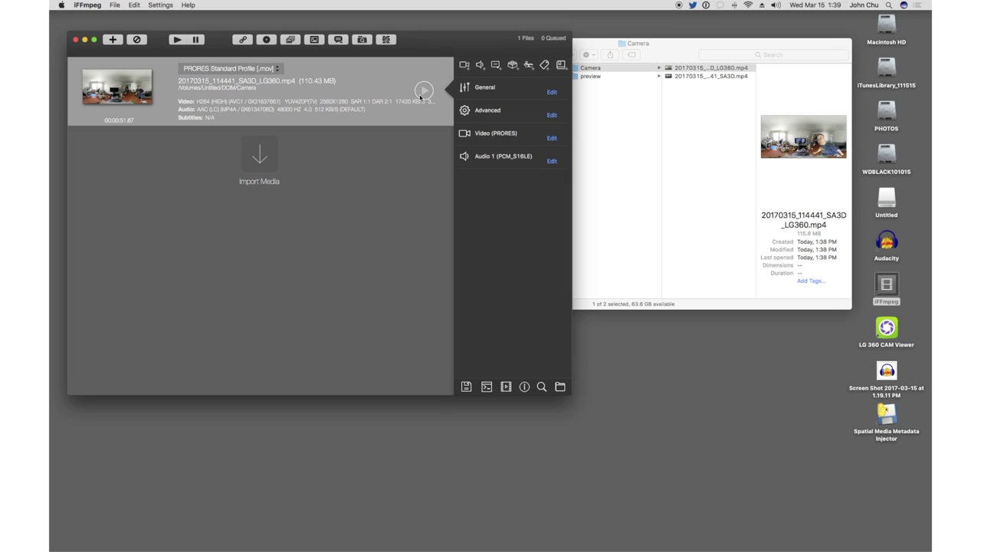
{"action": "left_click", "coordinate": [424, 90]}
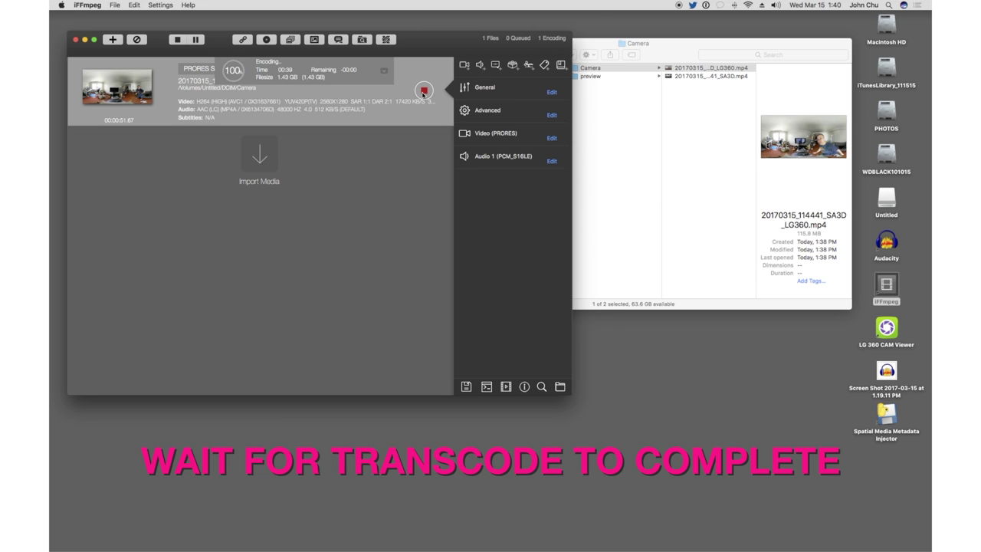
{"action": "left_click", "coordinate": [422, 91]}
{"action": "double_click", "coordinate": [175, 53]}
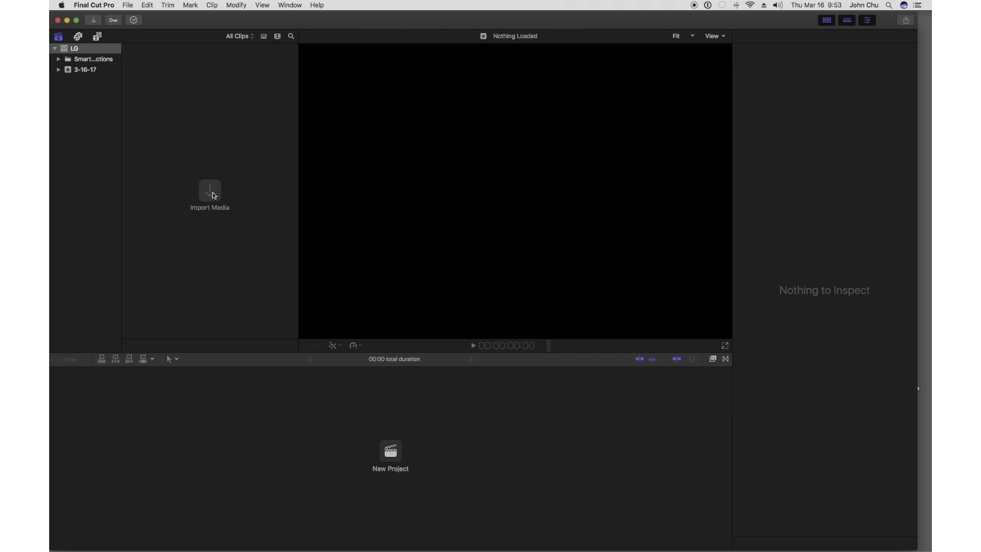
Import the 20170315_114441_SA3D_LG360_prores .mov from WDBLACK101015 into the 3-16-17 event.
{"action": "left_click", "coordinate": [211, 198]}
{"action": "left_click", "coordinate": [283, 345]}
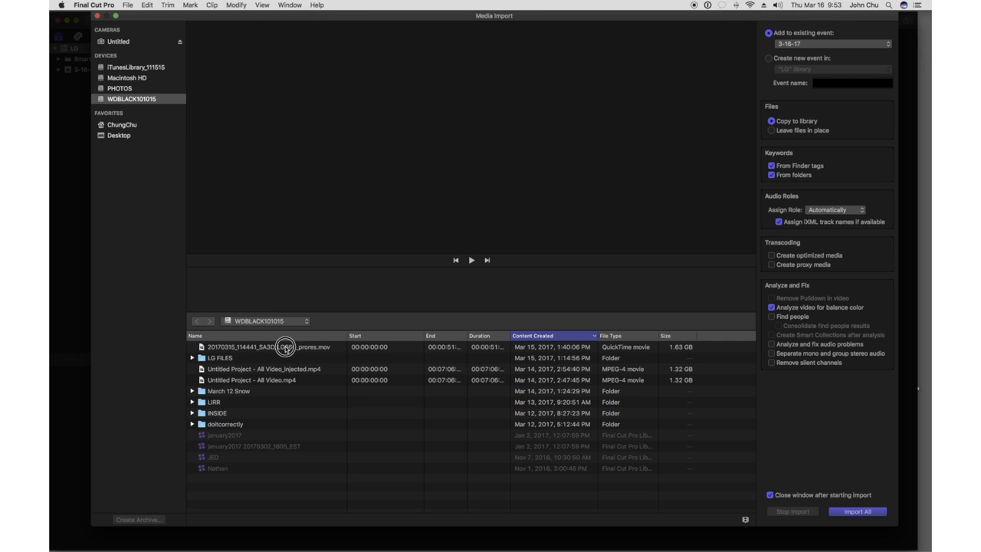
{"action": "key", "text": "Return"}
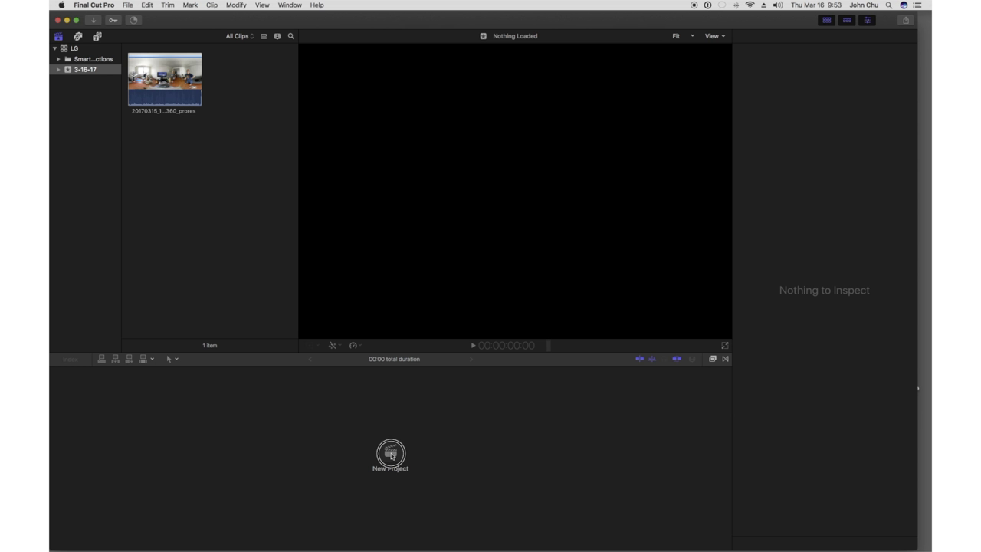
Start a new project with a Custom video format of 2560 x 1280.
{"action": "left_click", "coordinate": [390, 453]}
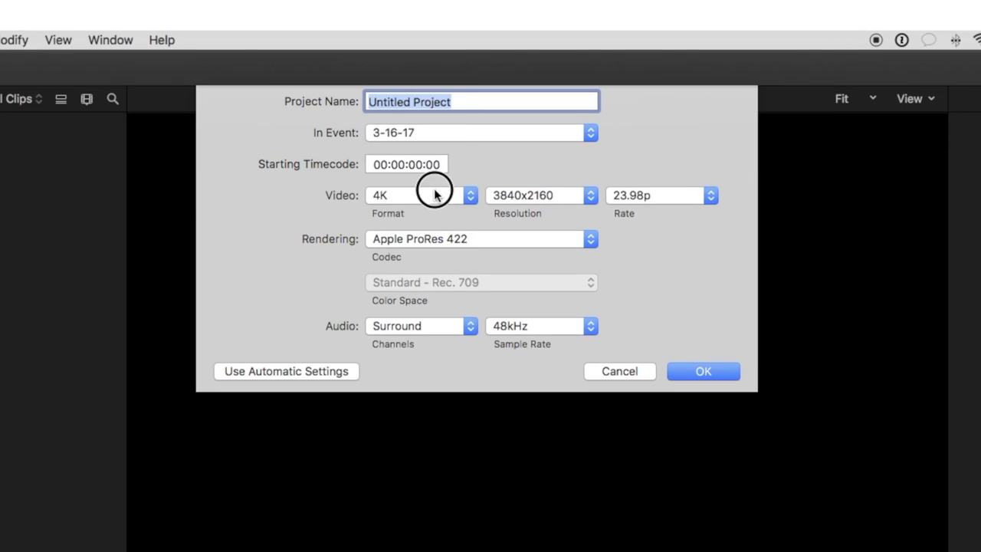
{"action": "left_click", "coordinate": [434, 195]}
{"action": "left_click", "coordinate": [437, 246]}
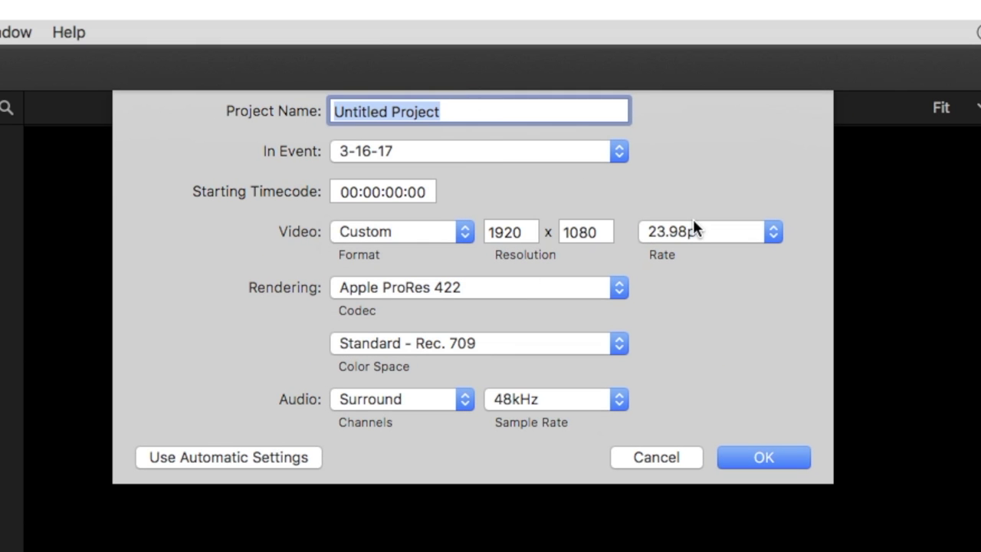
{"action": "double_click", "coordinate": [525, 232]}
{"action": "type", "text": "2560"}
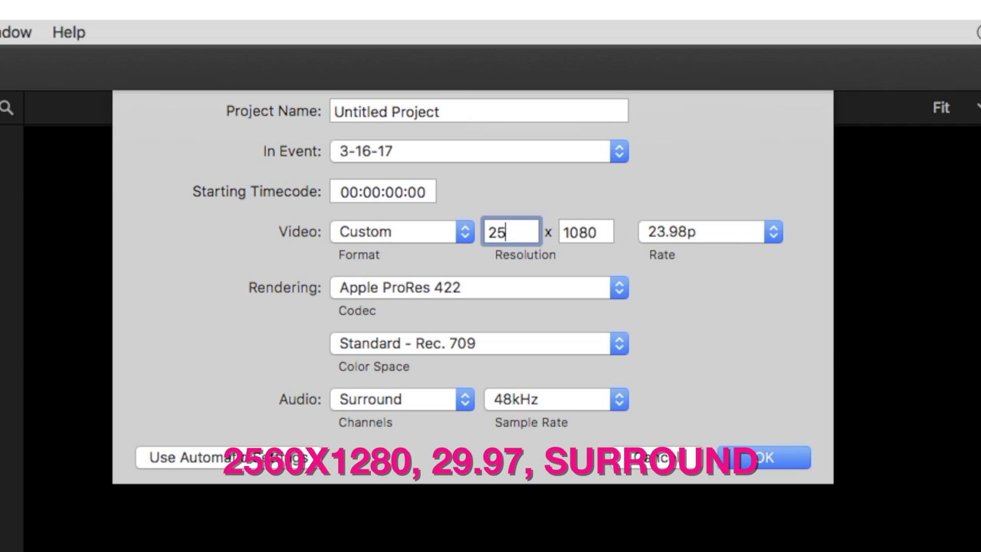
{"action": "key", "text": "Tab"}
{"action": "type", "text": "129"}
{"action": "key", "text": "BackSpace"}
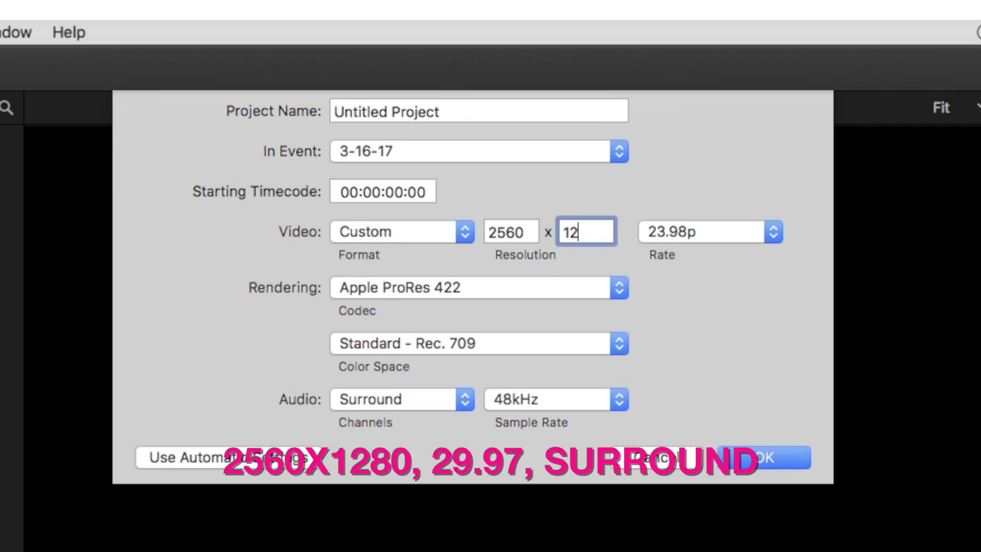
{"action": "type", "text": "80"}
Set the frame rate to 29.97p, name the project LG PROJECT, and create it.
{"action": "left_click", "coordinate": [744, 232]}
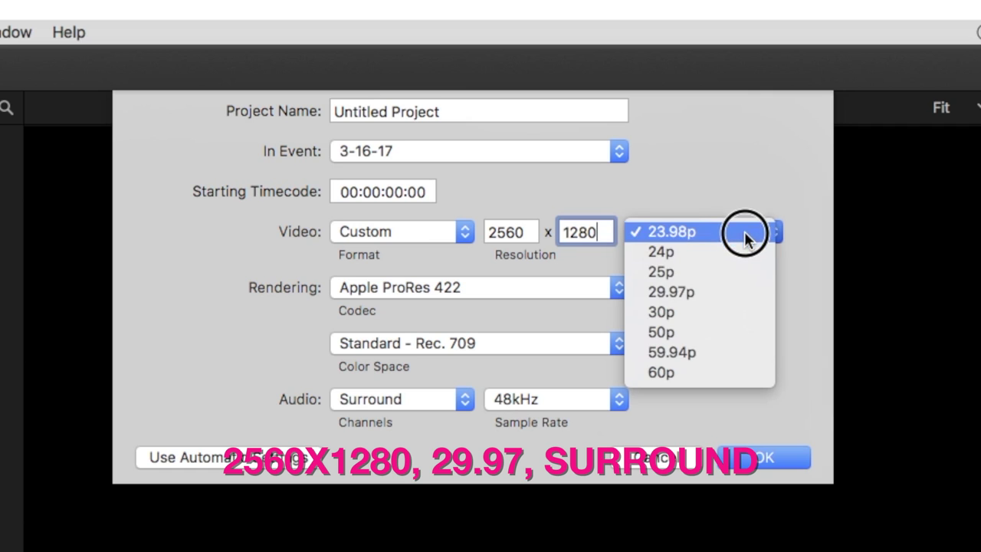
{"action": "left_click", "coordinate": [745, 298]}
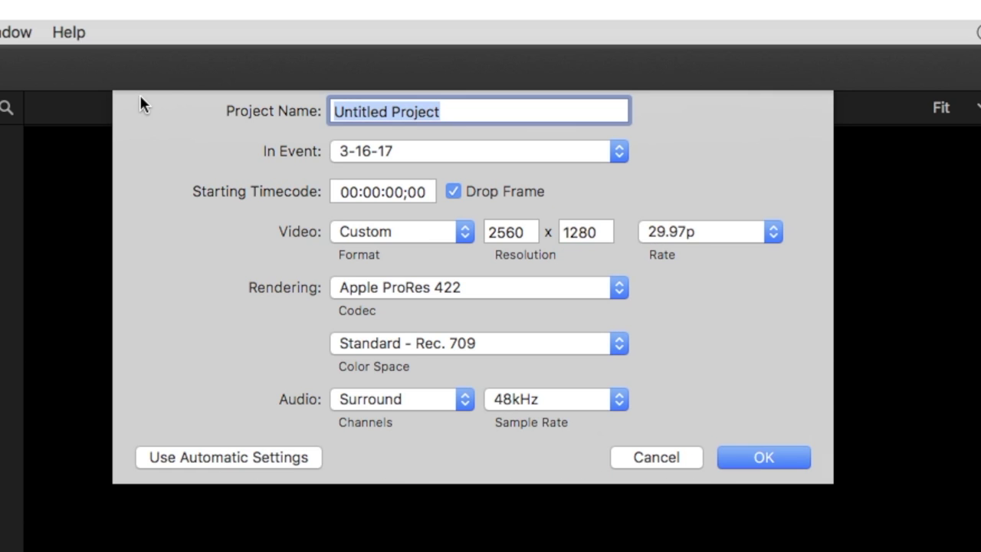
{"action": "type", "text": "LG PROJECT"}
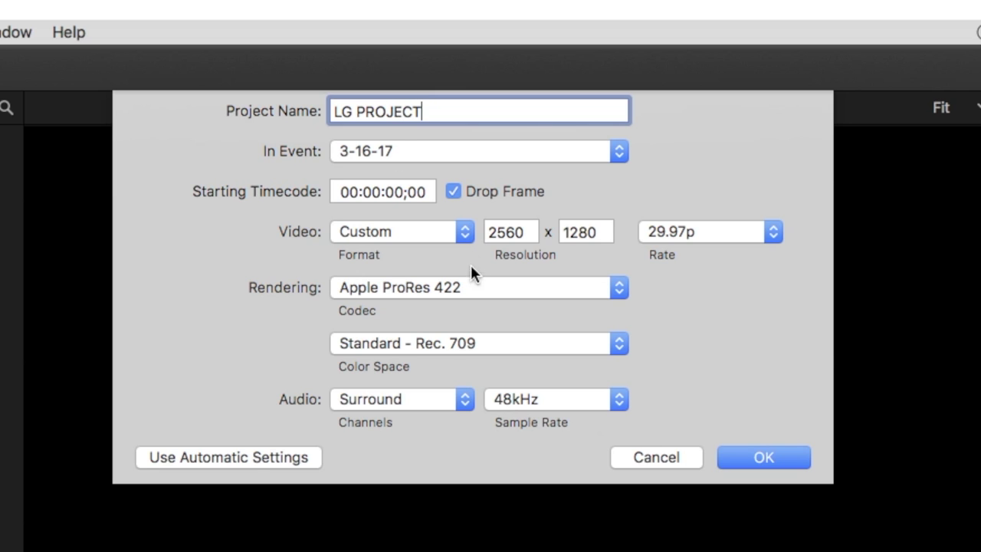
{"action": "left_click", "coordinate": [751, 457]}
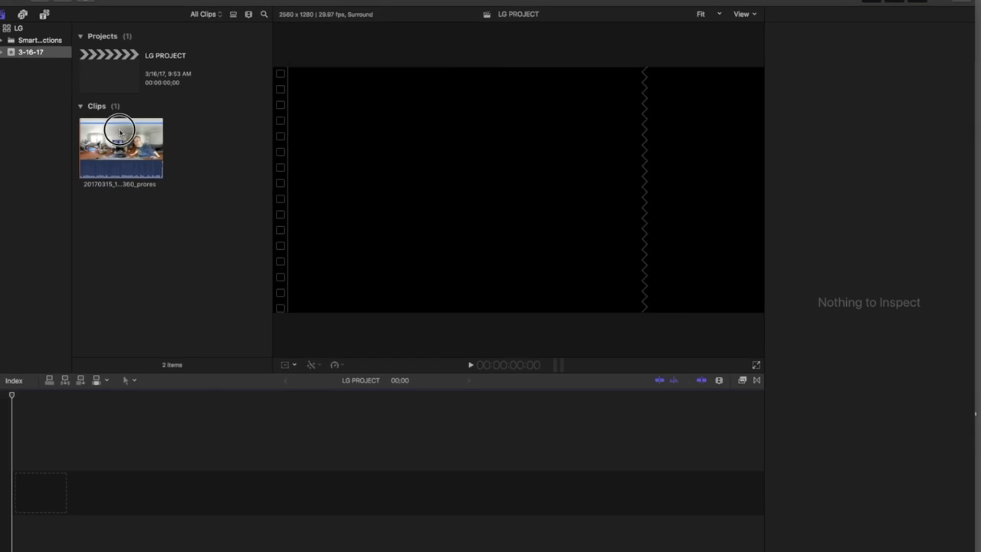
Place the prores clip in the LG PROJECT timeline, expand its audio components, and zoom in.
{"action": "left_click_drag", "start_coordinate": [120, 142], "coordinate": [230, 437]}
{"action": "left_click", "coordinate": [149, 440]}
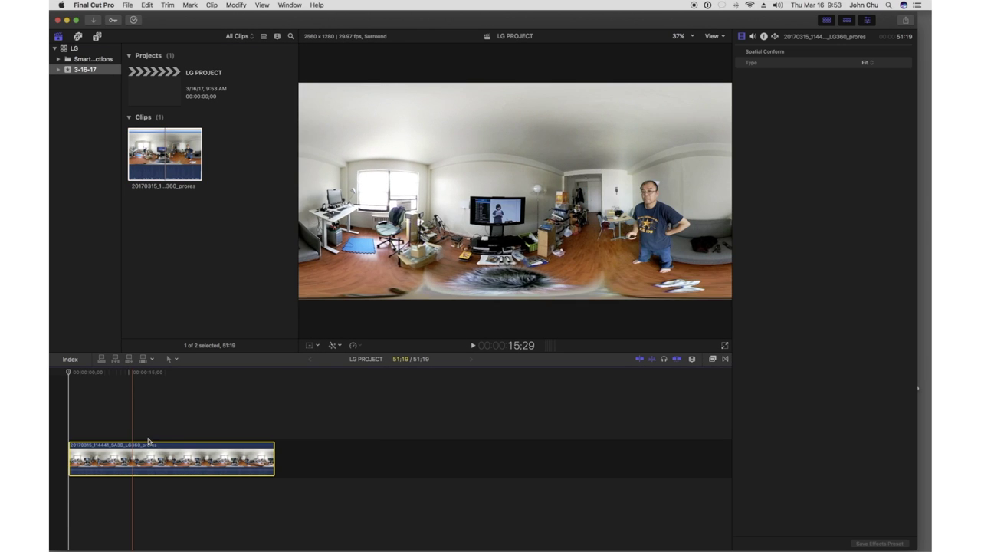
{"action": "left_click", "coordinate": [752, 36]}
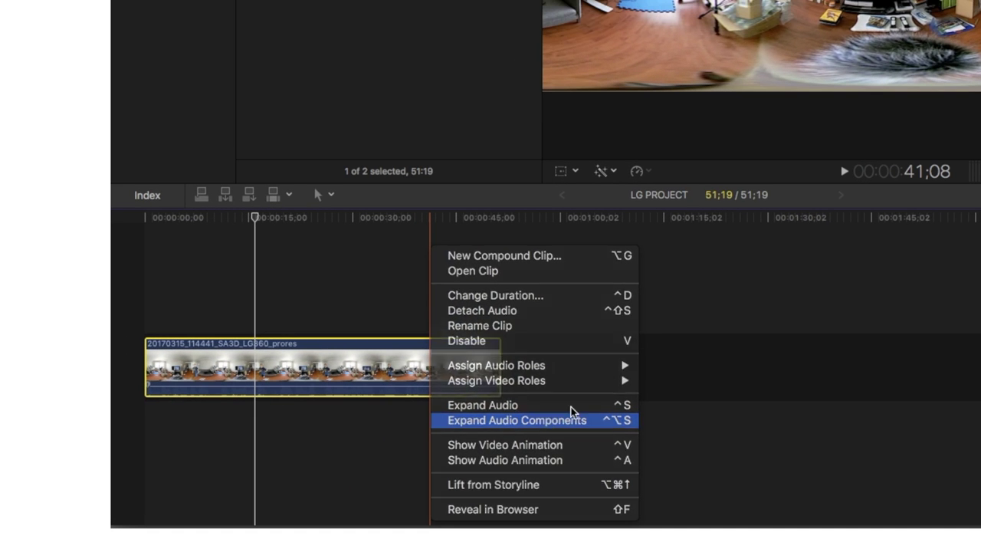
{"action": "left_click", "coordinate": [543, 422]}
{"action": "left_click_drag", "start_coordinate": [923, 184], "coordinate": [925, 4]}
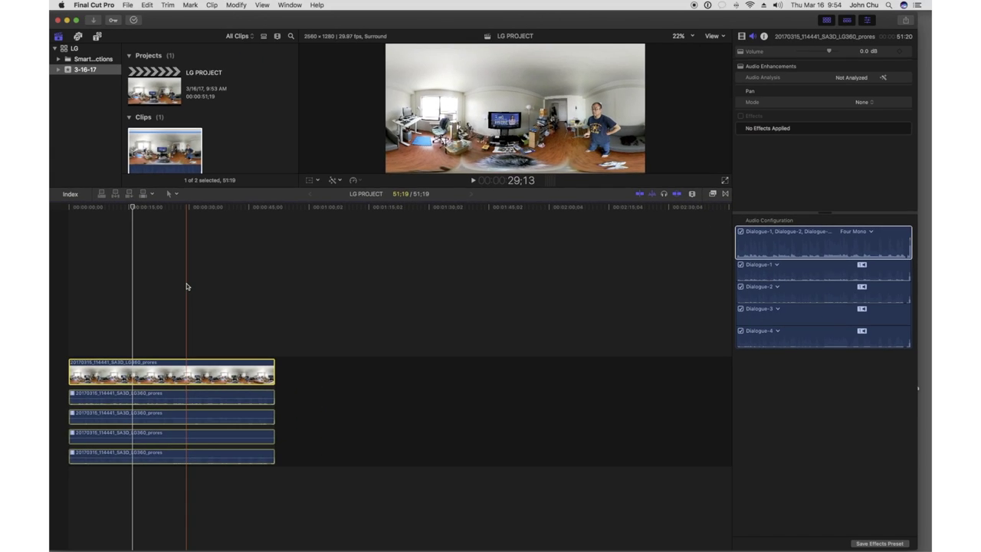
{"action": "key", "text": "super+equal"}
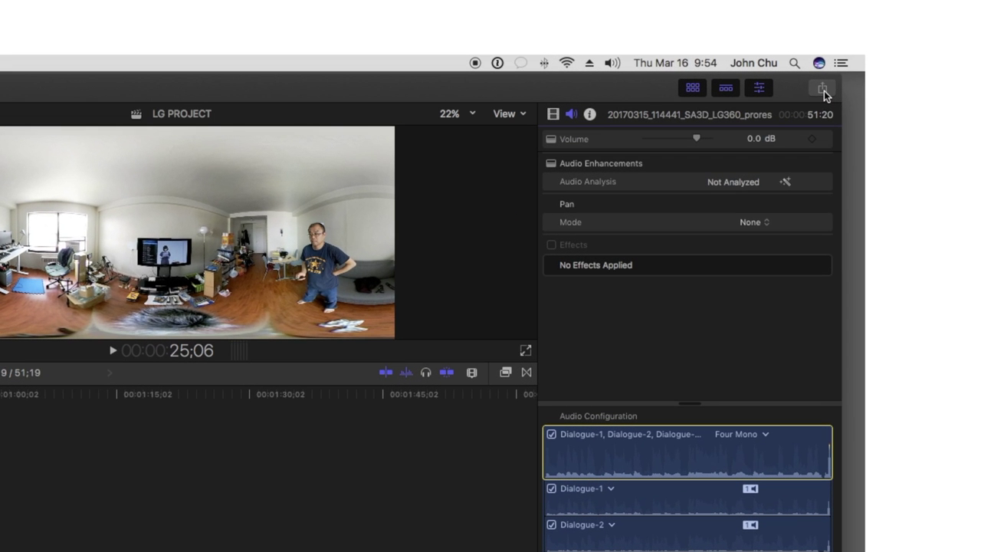
Choose Master File export with roles as separate files and the first file limited to Video.
{"action": "left_click", "coordinate": [906, 21]}
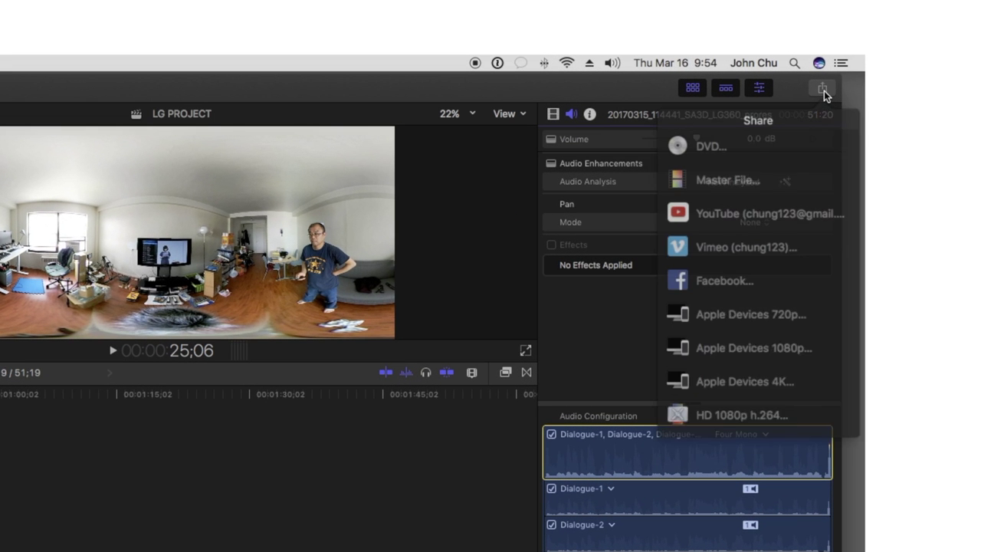
{"action": "left_click", "coordinate": [785, 171]}
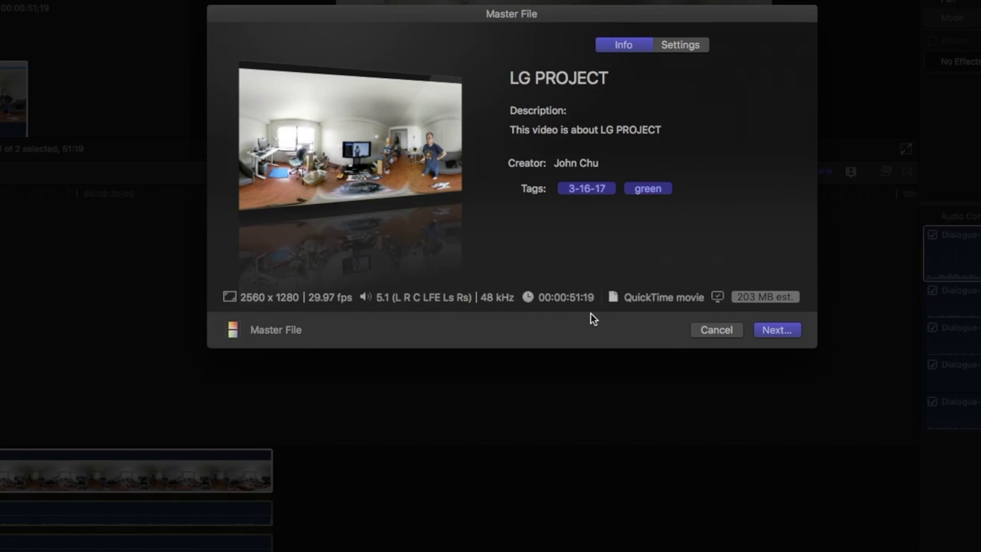
{"action": "left_click", "coordinate": [684, 48]}
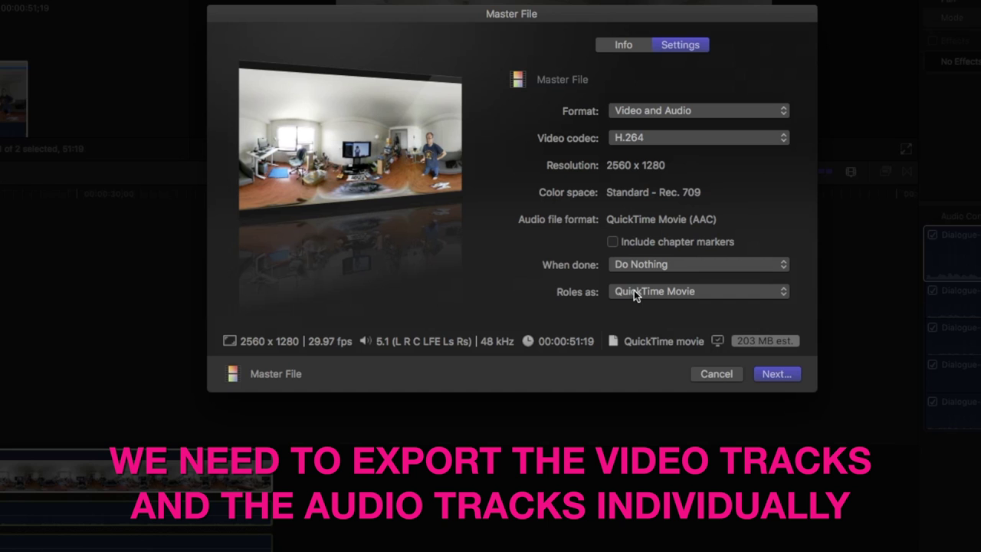
{"action": "left_click", "coordinate": [636, 292]}
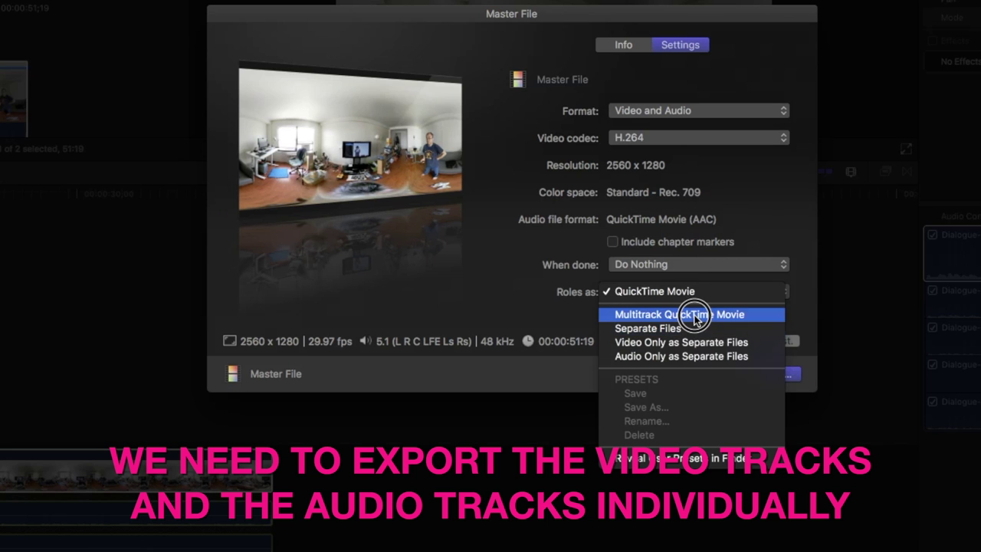
{"action": "left_click", "coordinate": [692, 330]}
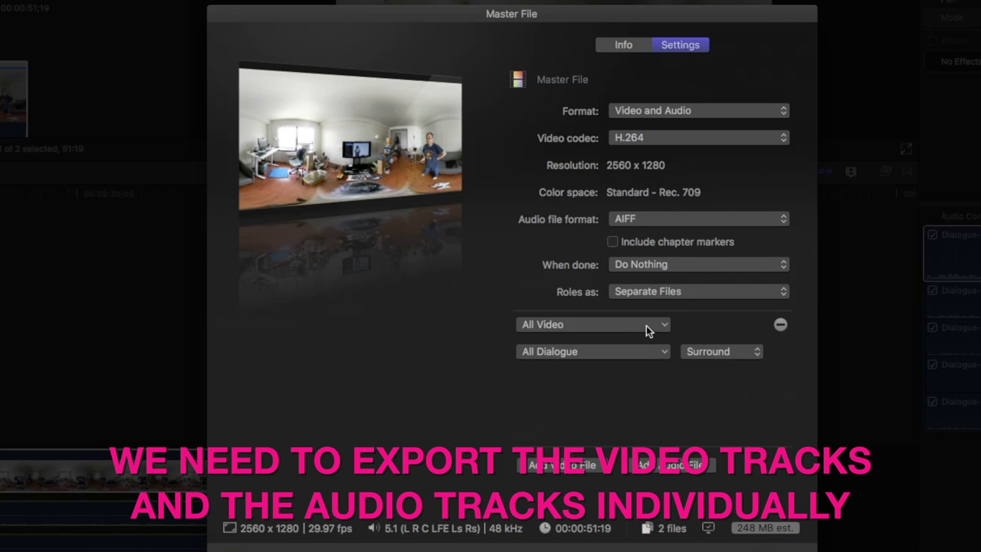
{"action": "left_click", "coordinate": [645, 326]}
{"action": "left_click", "coordinate": [629, 357]}
Assign Dialogue-1 and Dialogue-2 to their own mono audio files.
{"action": "left_click", "coordinate": [661, 350]}
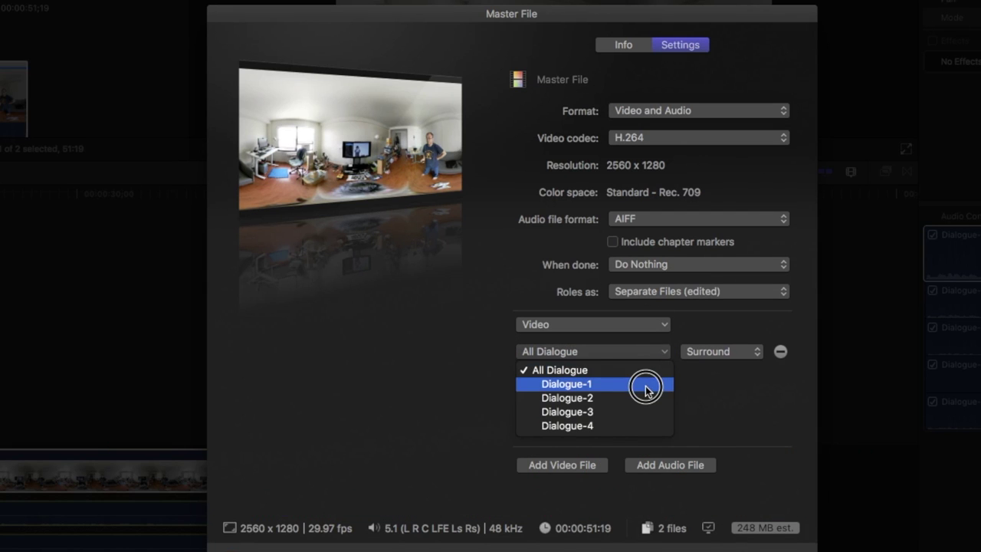
{"action": "left_click", "coordinate": [646, 385]}
{"action": "left_click", "coordinate": [756, 352]}
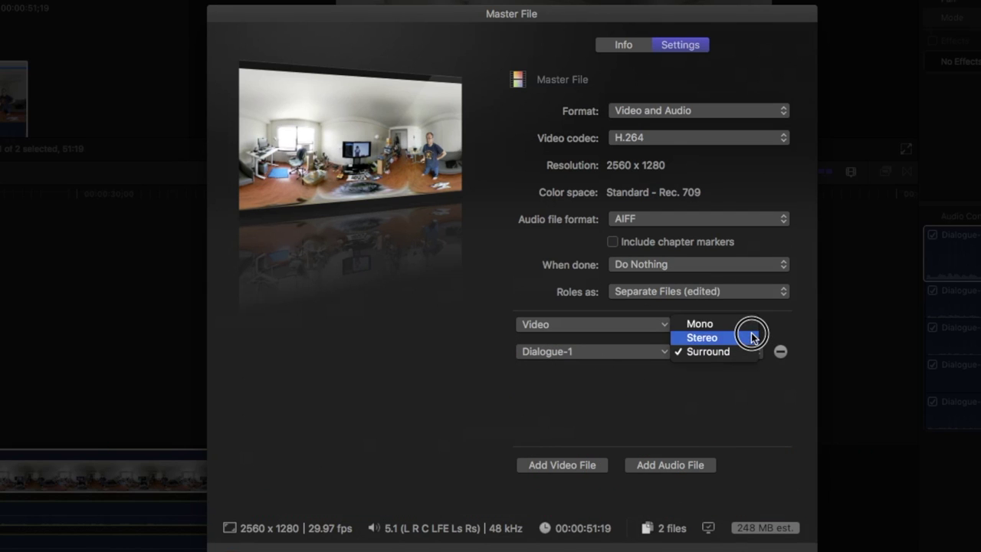
{"action": "left_click", "coordinate": [750, 325]}
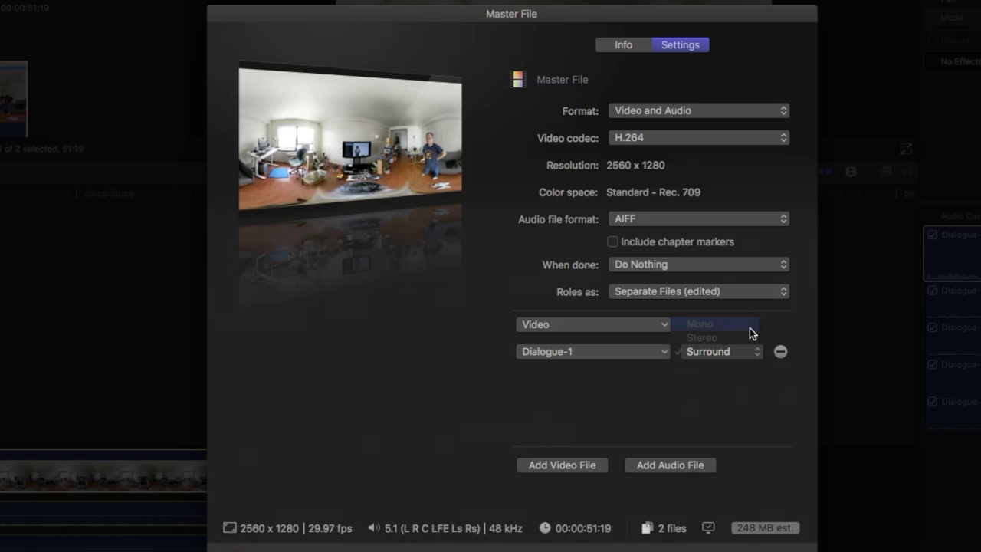
{"action": "left_click", "coordinate": [664, 465]}
{"action": "left_click", "coordinate": [630, 377]}
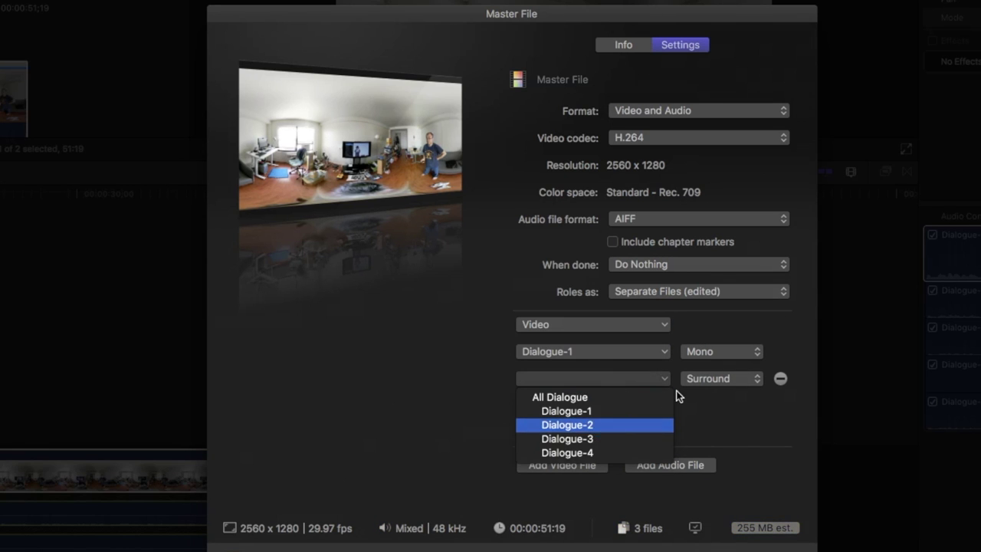
{"action": "left_click", "coordinate": [613, 424]}
{"action": "left_click", "coordinate": [696, 378]}
{"action": "left_click", "coordinate": [696, 349]}
Add mono audio files for Dialogue-3 and Dialogue-4 and continue to saving.
{"action": "left_click", "coordinate": [650, 464]}
{"action": "left_click", "coordinate": [633, 406]}
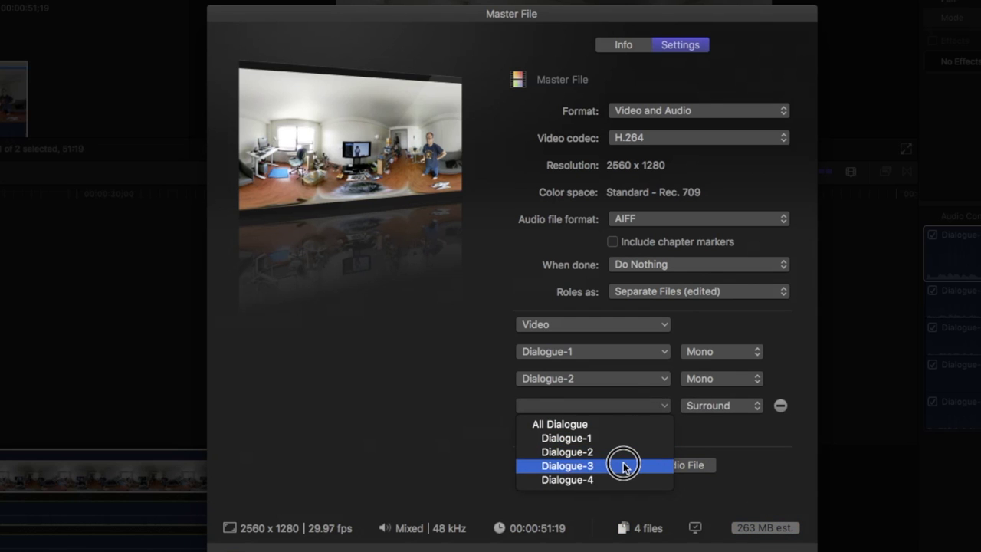
{"action": "left_click", "coordinate": [623, 464]}
{"action": "left_click", "coordinate": [727, 405]}
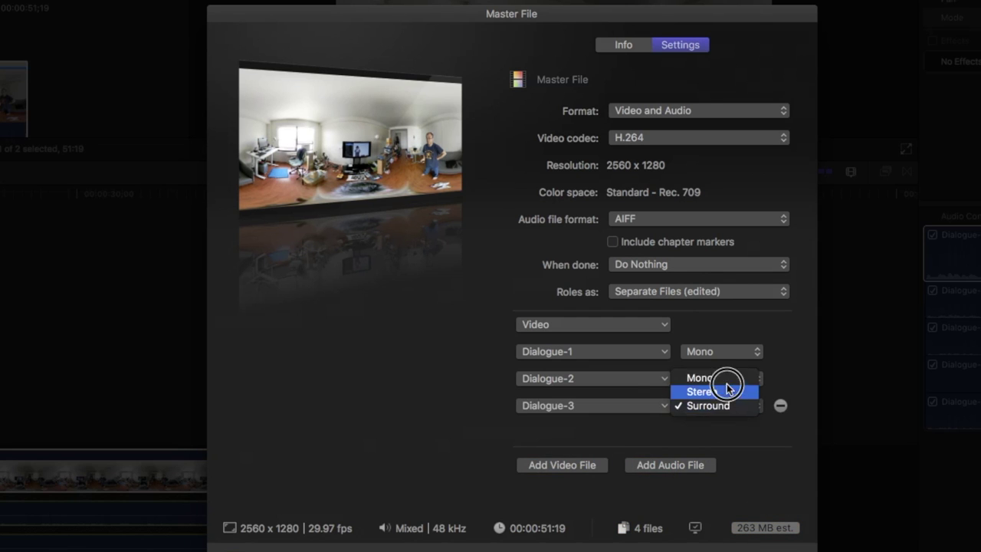
{"action": "left_click", "coordinate": [727, 380]}
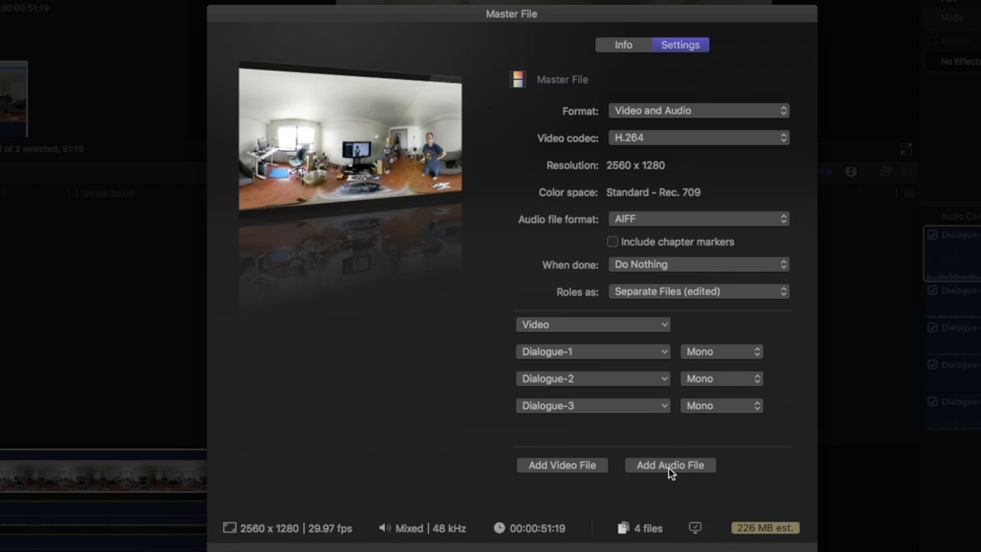
{"action": "left_click", "coordinate": [668, 467]}
{"action": "left_click", "coordinate": [633, 434]}
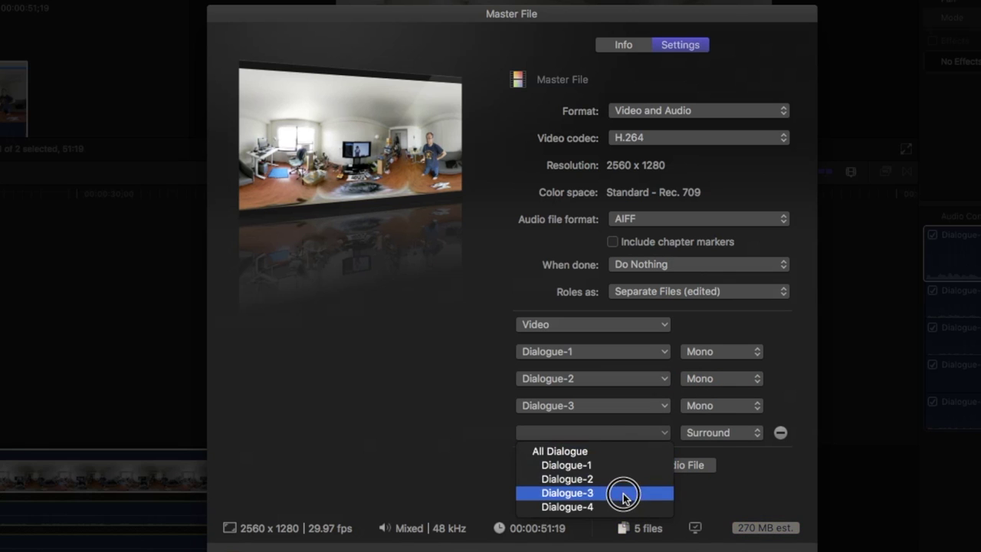
{"action": "left_click", "coordinate": [621, 506]}
{"action": "left_click", "coordinate": [697, 433]}
{"action": "left_click", "coordinate": [698, 406]}
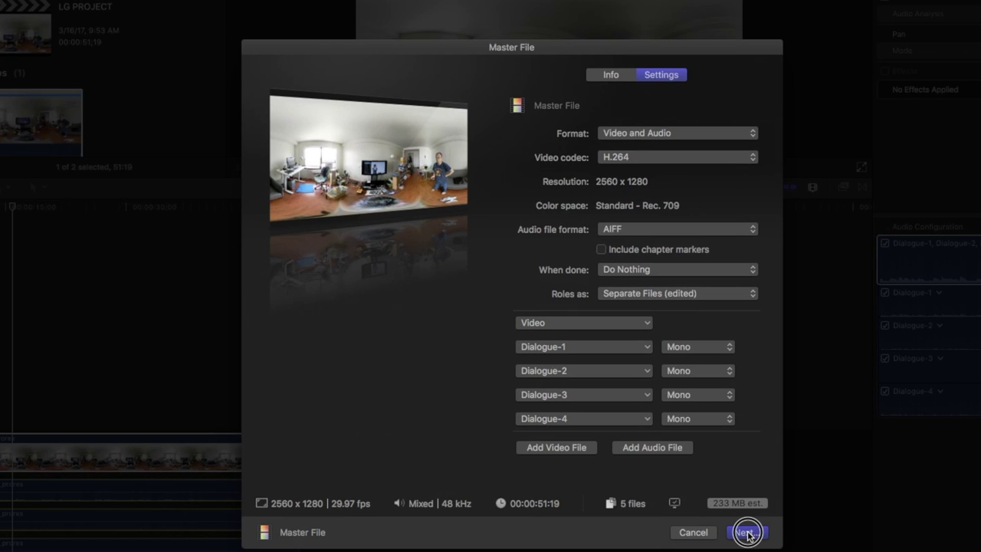
{"action": "left_click", "coordinate": [747, 534]}
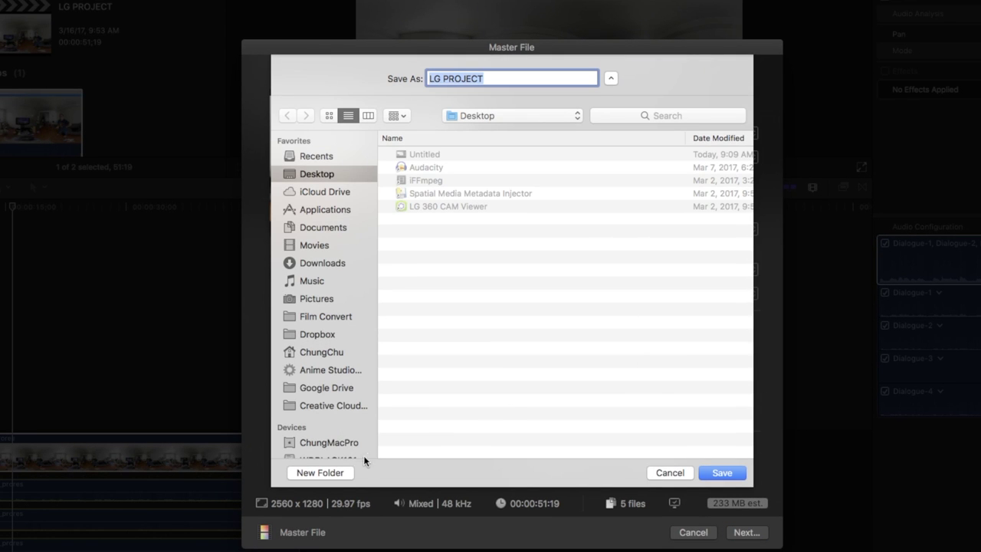
Save the export into a new Desktop folder EXPORTED MASTER FILES and reveal the files.
{"action": "left_click", "coordinate": [345, 472]}
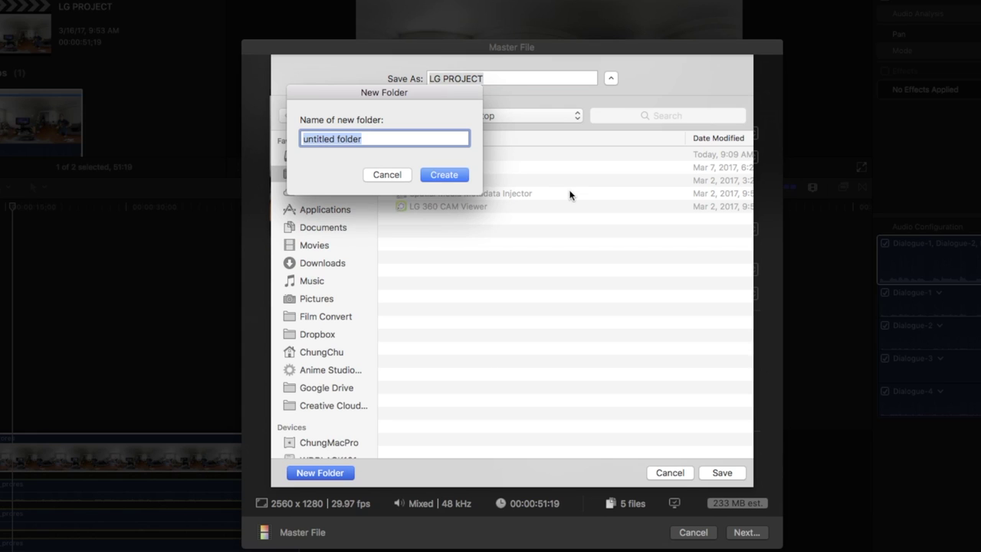
{"action": "type", "text": "EXPORTED MASTER FILES"}
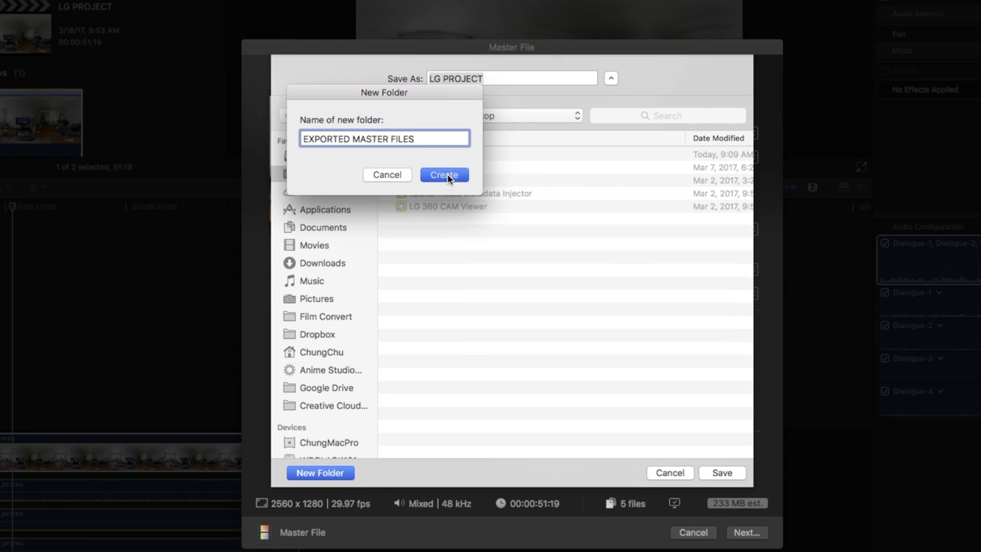
{"action": "left_click", "coordinate": [448, 176]}
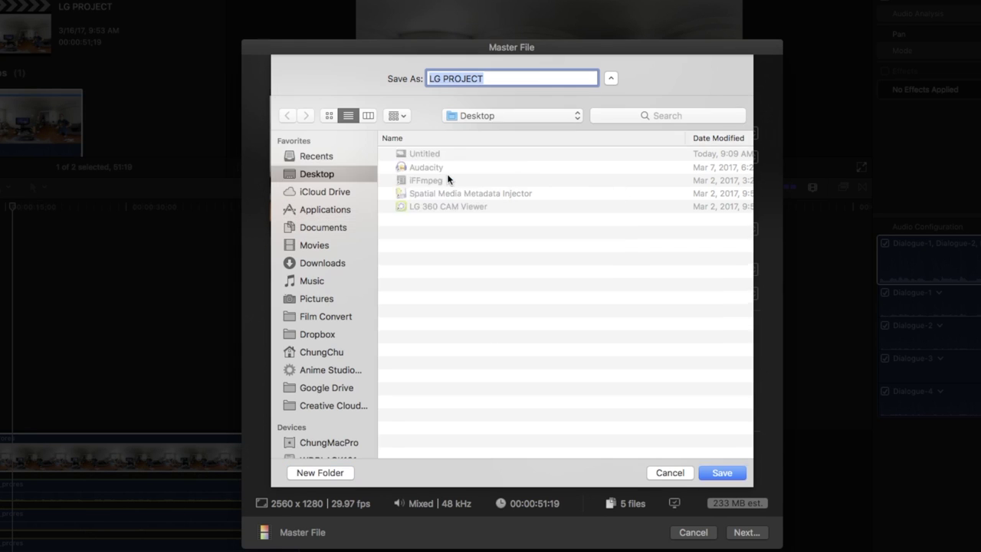
{"action": "left_click", "coordinate": [740, 474]}
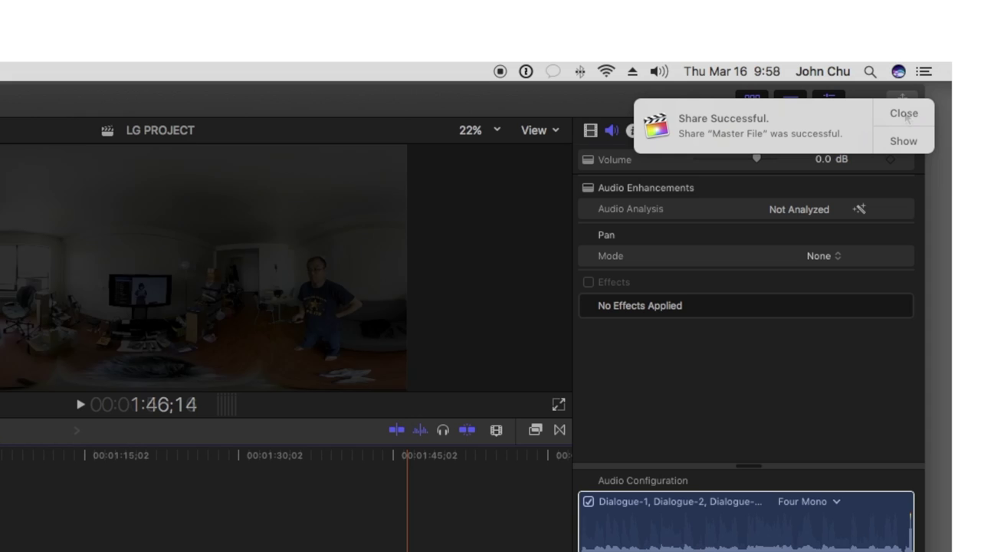
{"action": "left_click", "coordinate": [901, 143]}
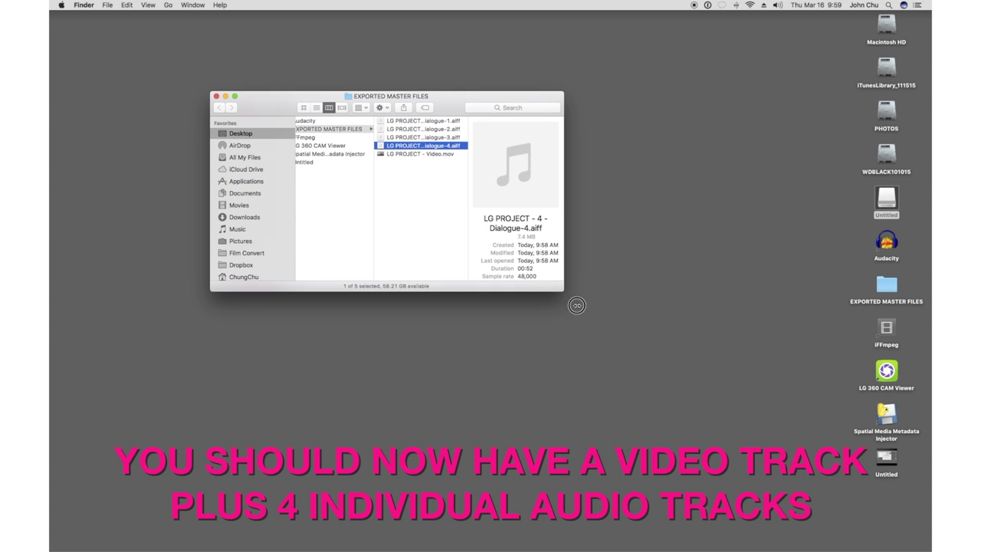
Enlarge the Finder window, preview the four Dialogue AIFF files, and select Audacity on the desktop.
{"action": "left_click_drag", "start_coordinate": [565, 289], "coordinate": [665, 390]}
{"action": "left_click", "coordinate": [472, 120]}
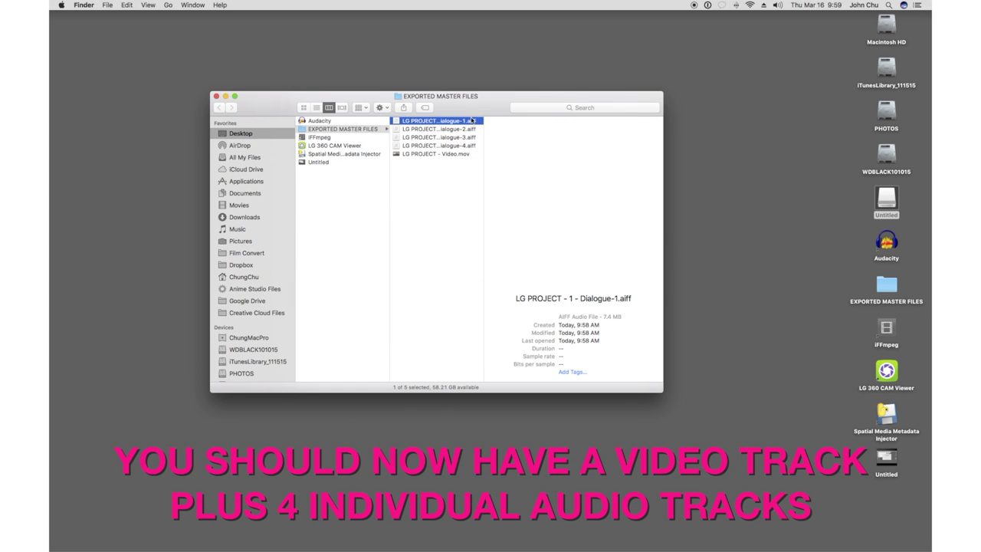
{"action": "left_click", "coordinate": [467, 129]}
{"action": "left_click", "coordinate": [466, 137]}
{"action": "left_click", "coordinate": [466, 145]}
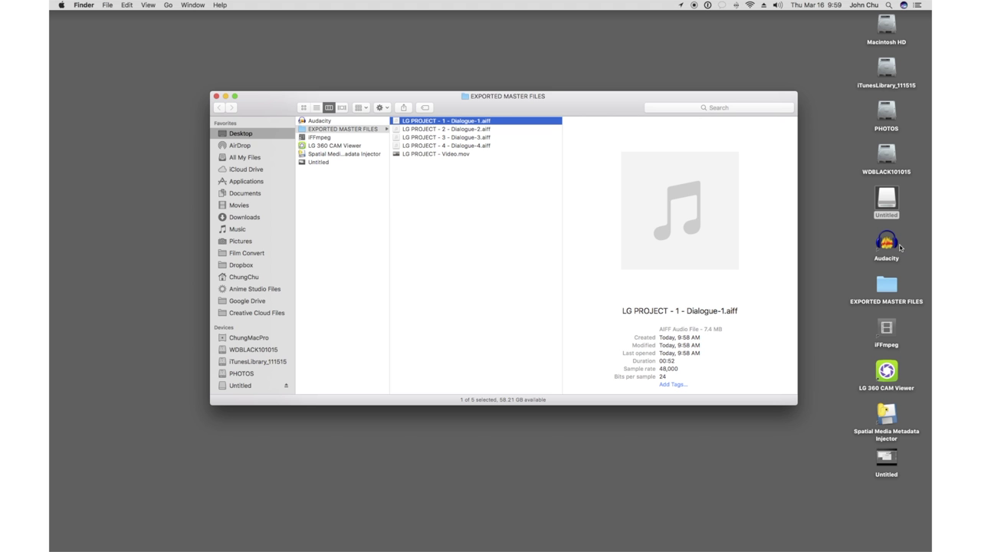
{"action": "left_click", "coordinate": [890, 248]}
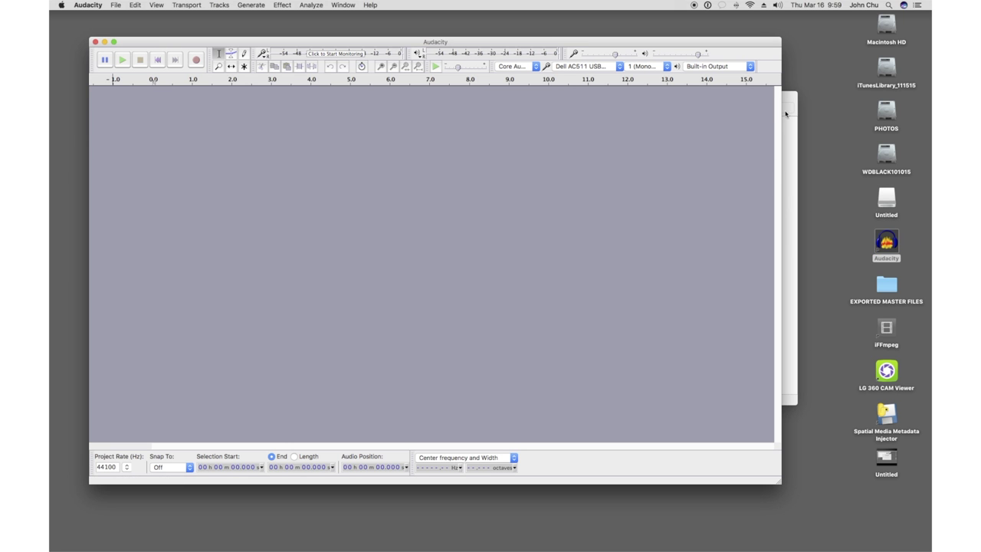
Launch Audacity and import the four dialogue AIFF files as separate tracks.
{"action": "left_click", "coordinate": [789, 98]}
{"action": "left_click_drag", "start_coordinate": [789, 98], "coordinate": [931, 99]}
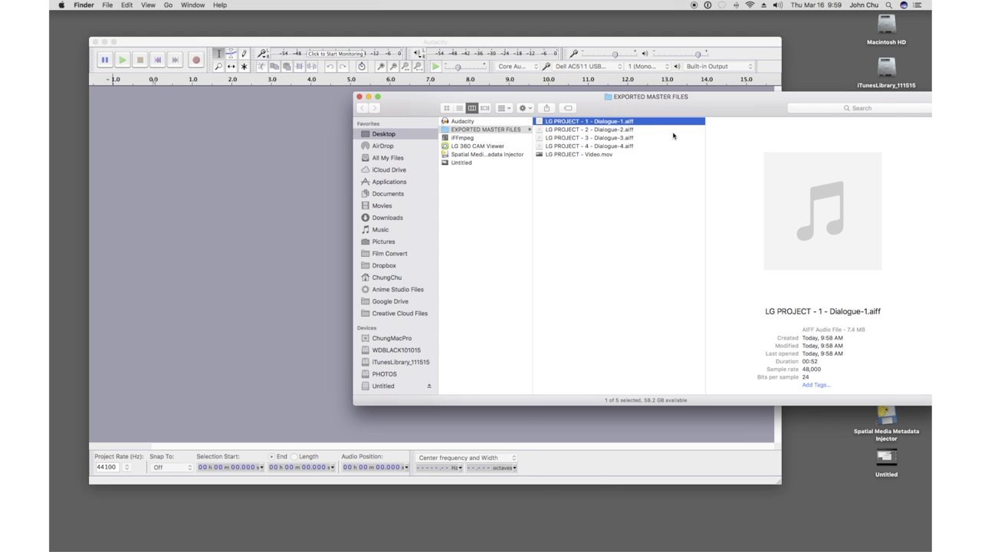
{"action": "left_click", "coordinate": [588, 145], "text": "shift"}
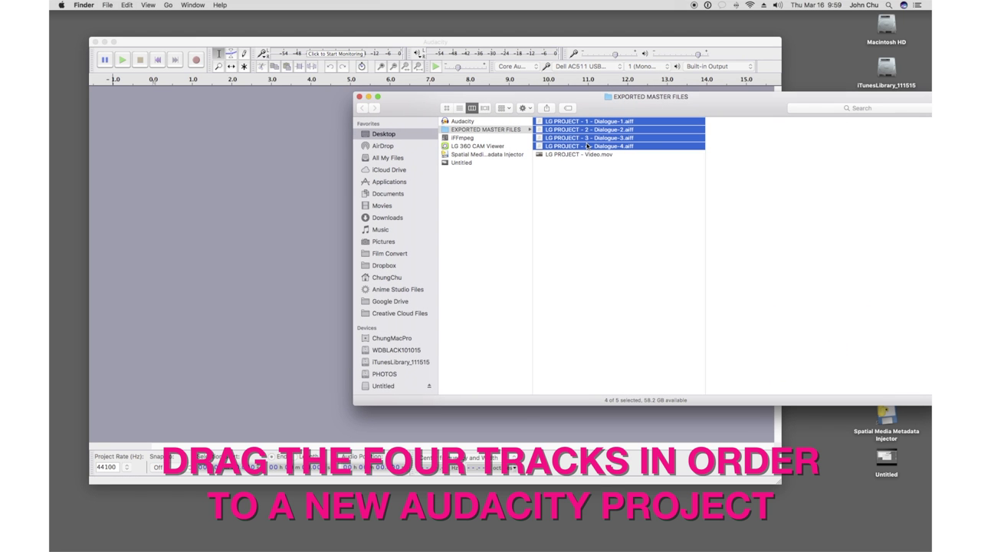
{"action": "left_click_drag", "start_coordinate": [539, 146], "coordinate": [190, 212]}
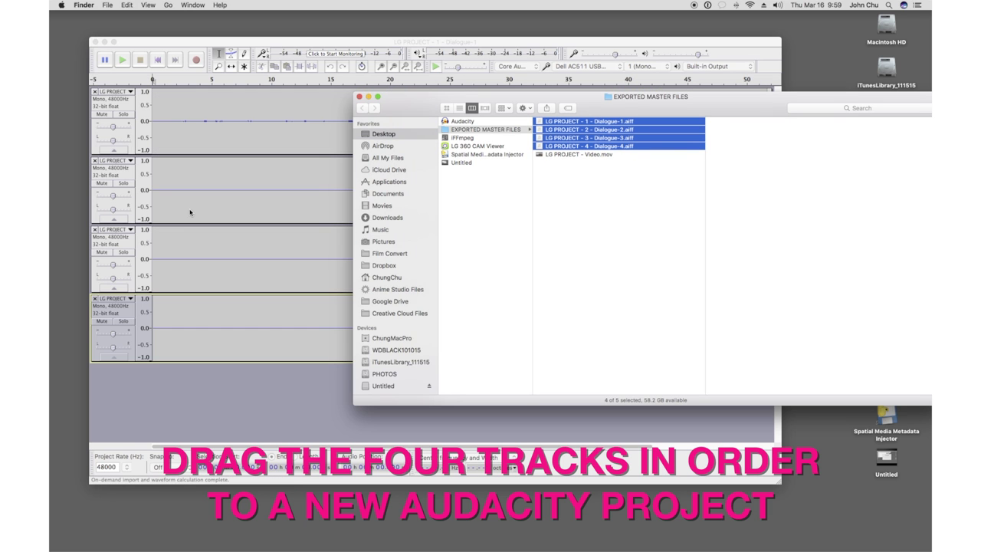
{"action": "left_click", "coordinate": [148, 40]}
Export the tracks as SOUND COMBINED into EXPORTED MASTER FILES, accepting the four-channel mapping.
{"action": "left_click", "coordinate": [115, 4]}
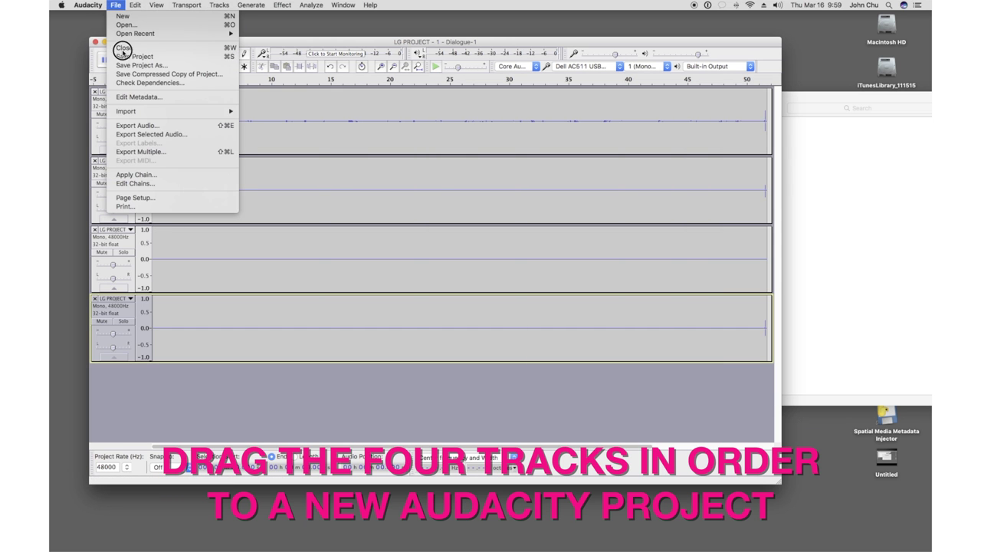
{"action": "left_click", "coordinate": [134, 125]}
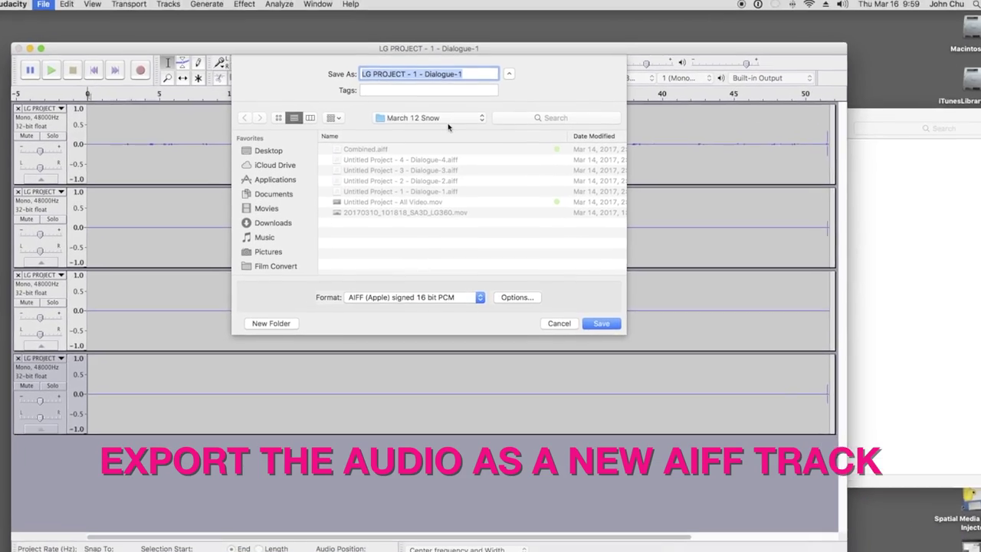
{"action": "left_click", "coordinate": [448, 119]}
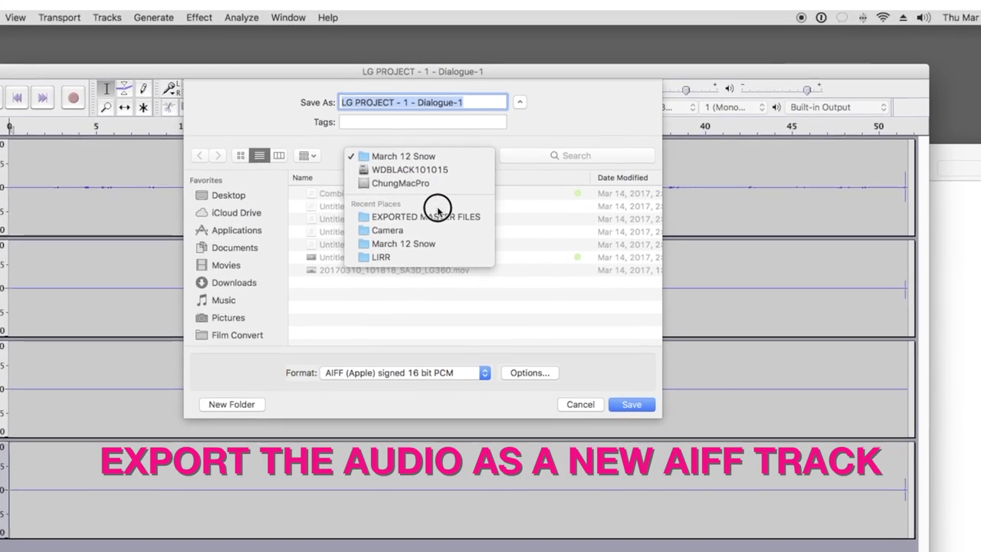
{"action": "left_click", "coordinate": [459, 216]}
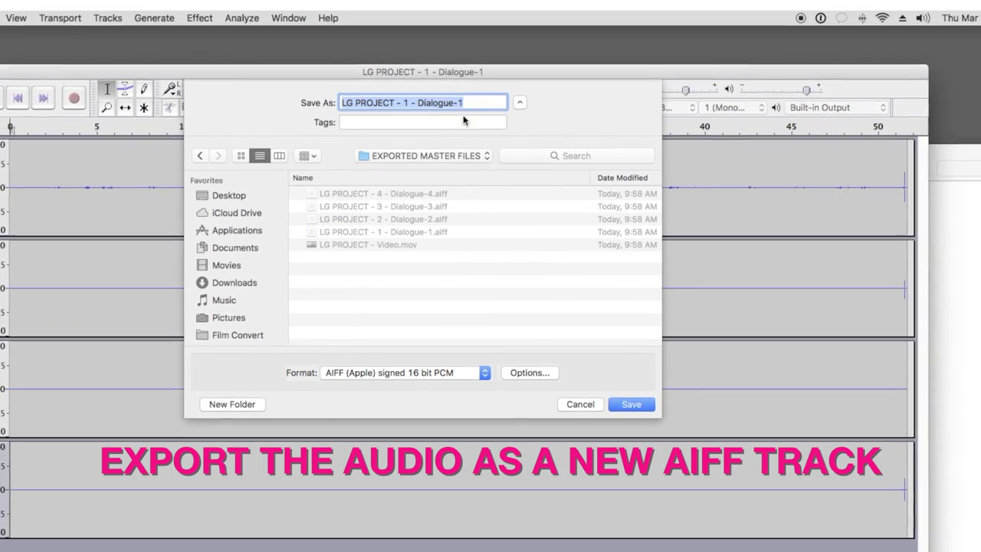
{"action": "type", "text": "SOUND COMIN"}
{"action": "key", "text": "BackSpace"}
{"action": "key", "text": "BackSpace"}
{"action": "type", "text": "BINED"}
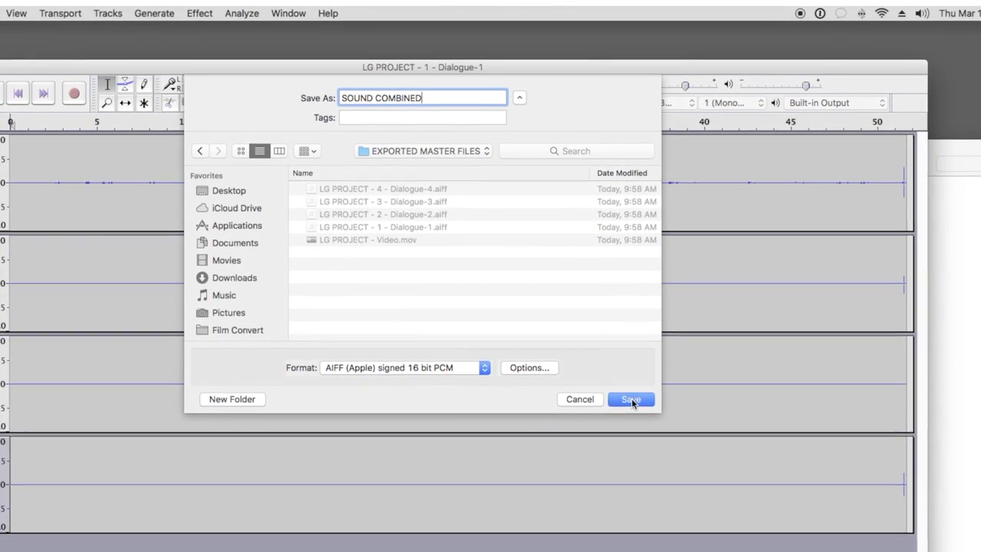
{"action": "left_click", "coordinate": [631, 400]}
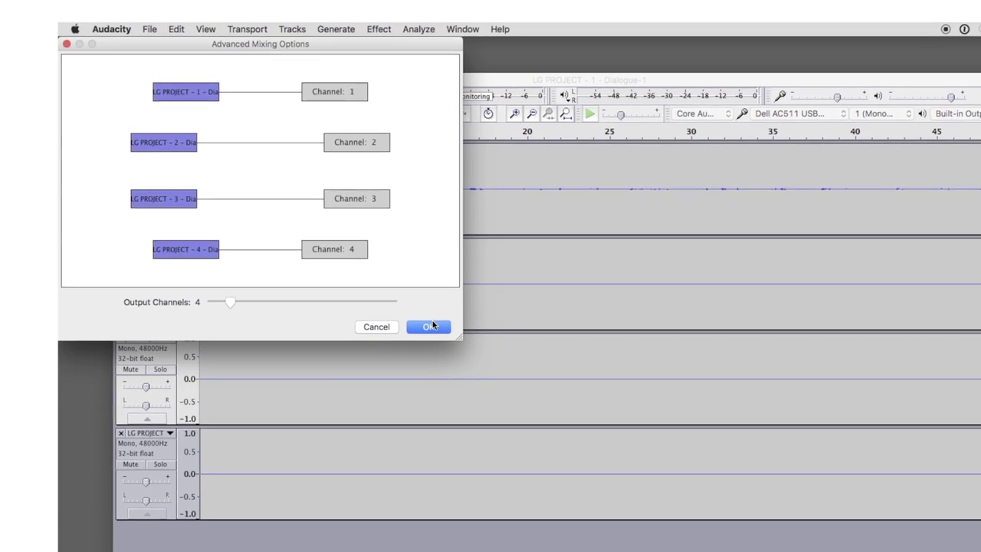
{"action": "left_click", "coordinate": [429, 326]}
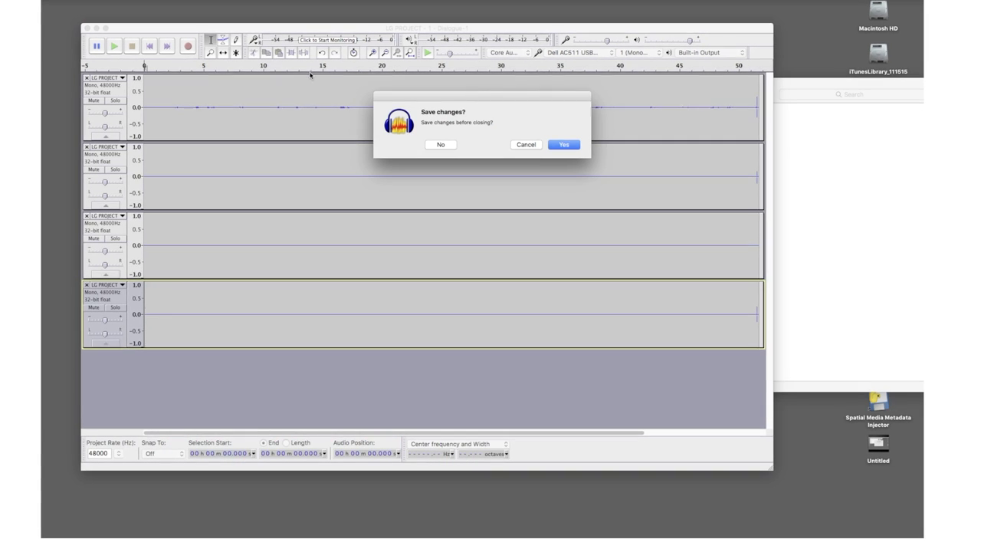
Close Audacity without saving, launch iFFmpeg from the desktop, and select LG PROJECT - Video.mov beside it.
{"action": "left_click", "coordinate": [441, 144]}
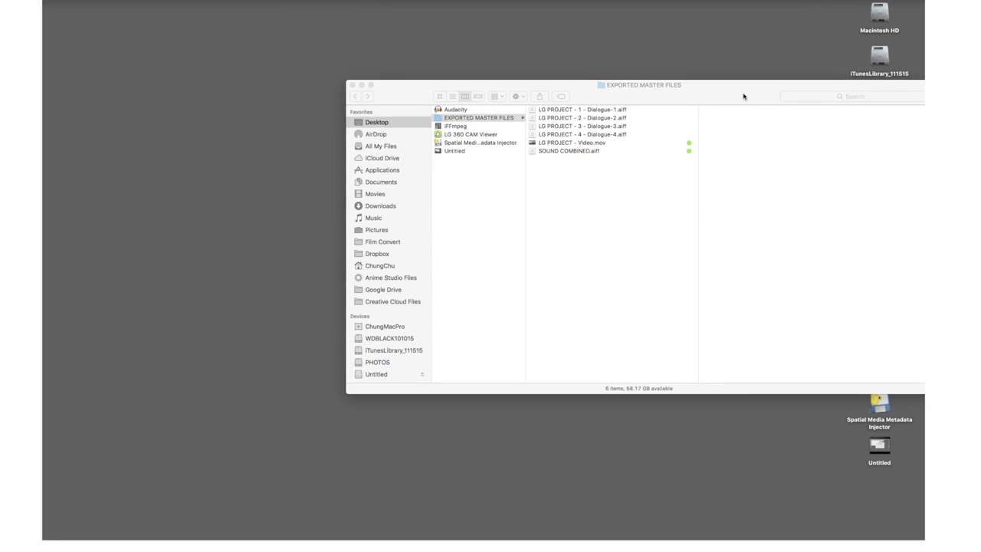
{"action": "left_click_drag", "start_coordinate": [742, 96], "coordinate": [596, 74]}
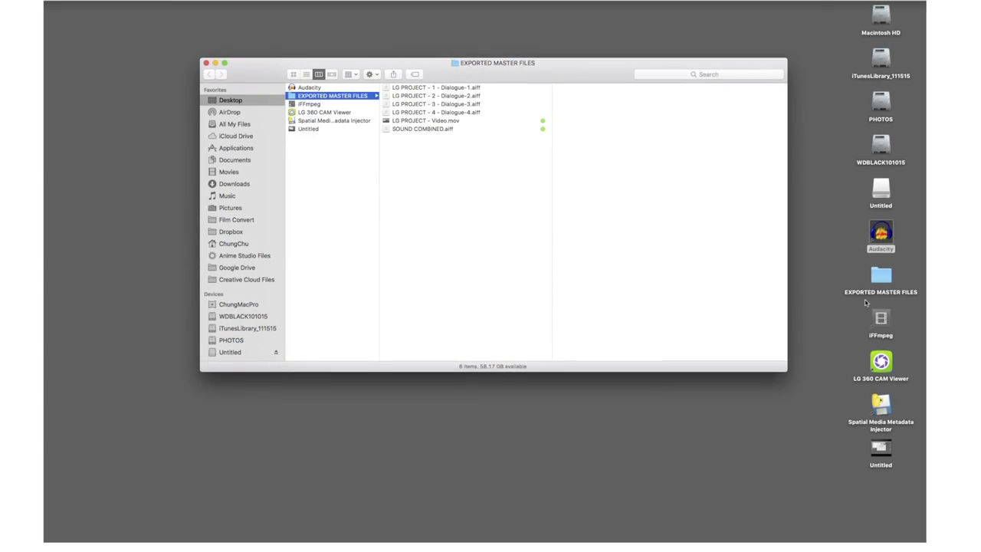
{"action": "left_click", "coordinate": [889, 321]}
{"action": "double_click", "coordinate": [889, 321]}
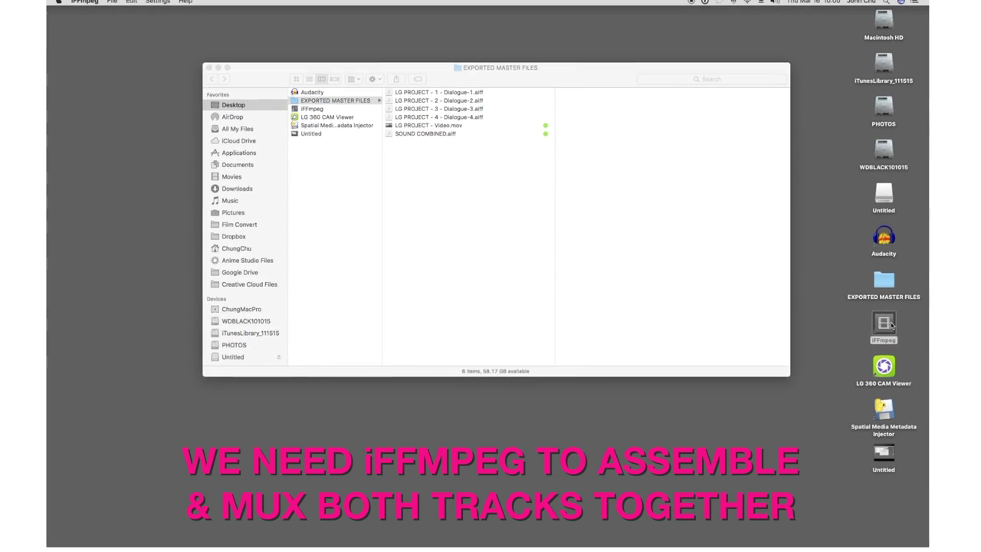
{"action": "left_click_drag", "start_coordinate": [606, 69], "coordinate": [760, 90]}
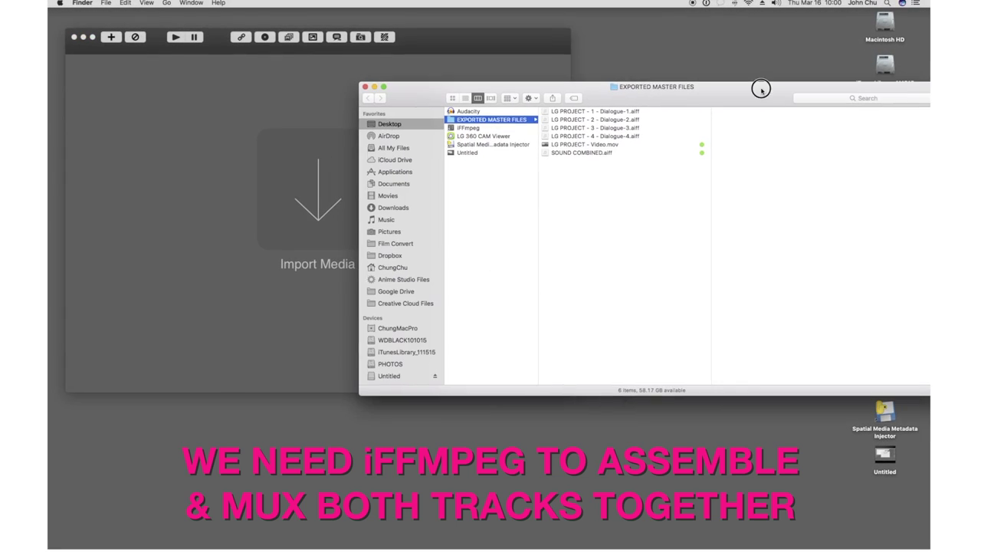
{"action": "left_click", "coordinate": [544, 145]}
Load LG PROJECT - Video.mov into iFFmpeg with the H264 High Profile [.mp4] preset.
{"action": "left_click_drag", "start_coordinate": [544, 146], "coordinate": [187, 141]}
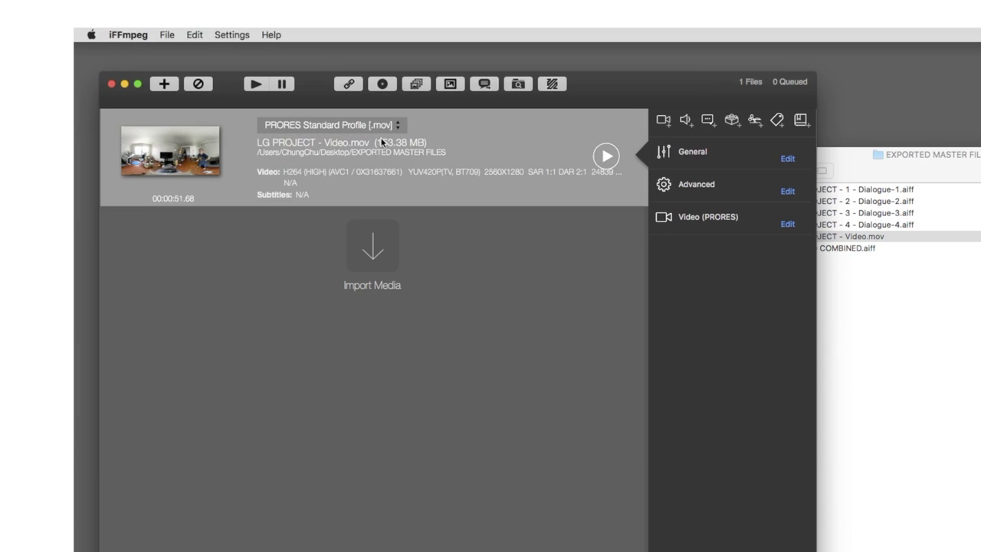
{"action": "left_click", "coordinate": [380, 125]}
{"action": "mouse_move", "coordinate": [381, 127]}
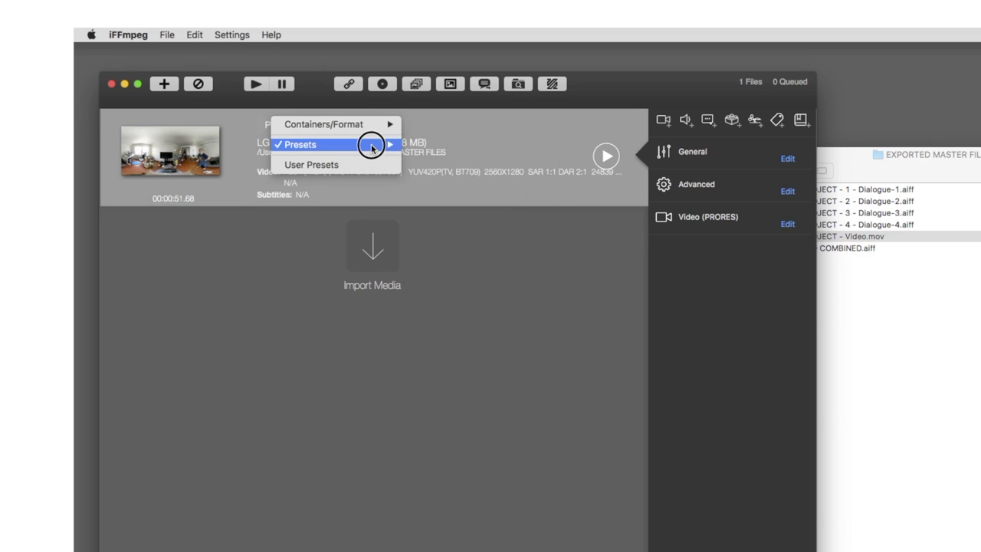
{"action": "mouse_move", "coordinate": [369, 144]}
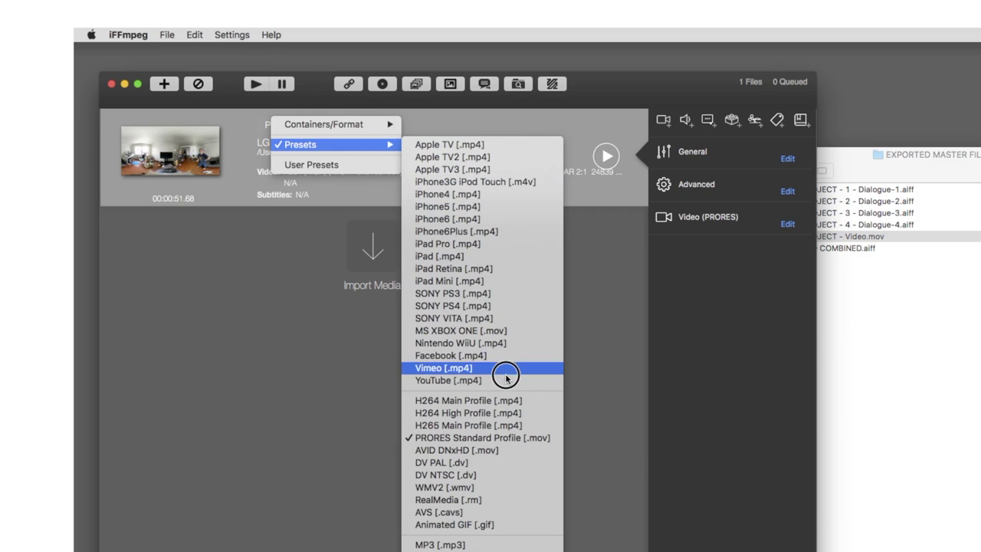
{"action": "left_click", "coordinate": [522, 417]}
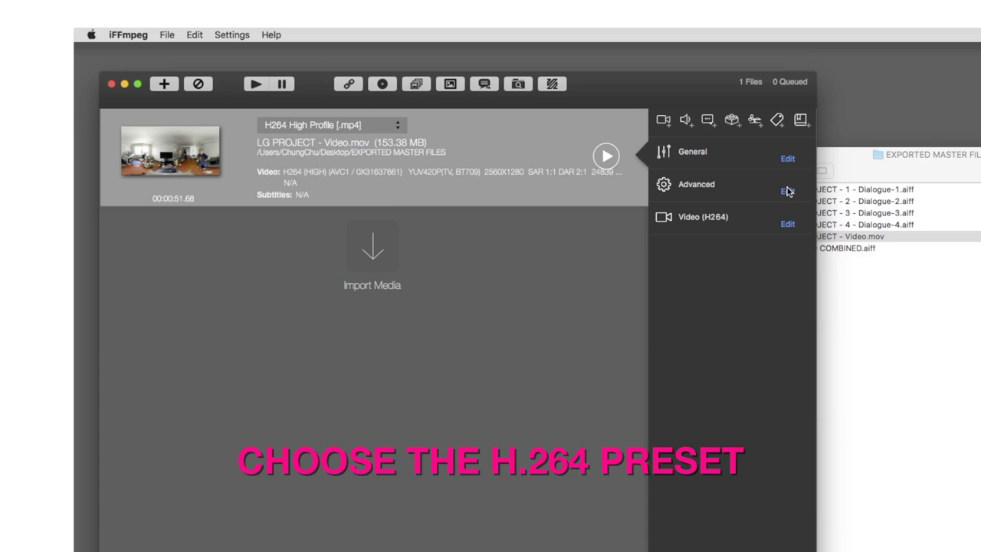
Set the video stream's codec to PassThru so it isn't re-encoded.
{"action": "left_click", "coordinate": [787, 224]}
{"action": "left_click", "coordinate": [540, 298]}
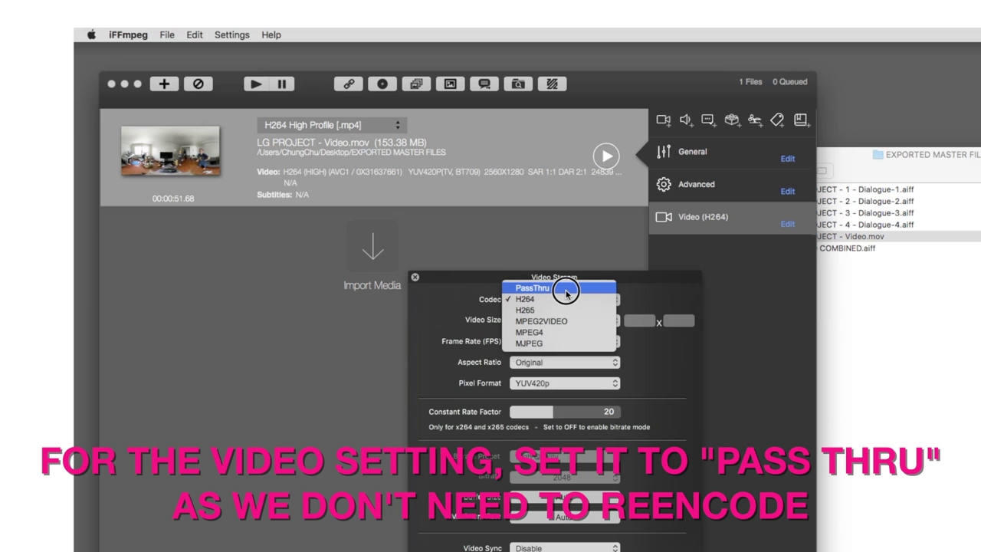
{"action": "left_click", "coordinate": [565, 288]}
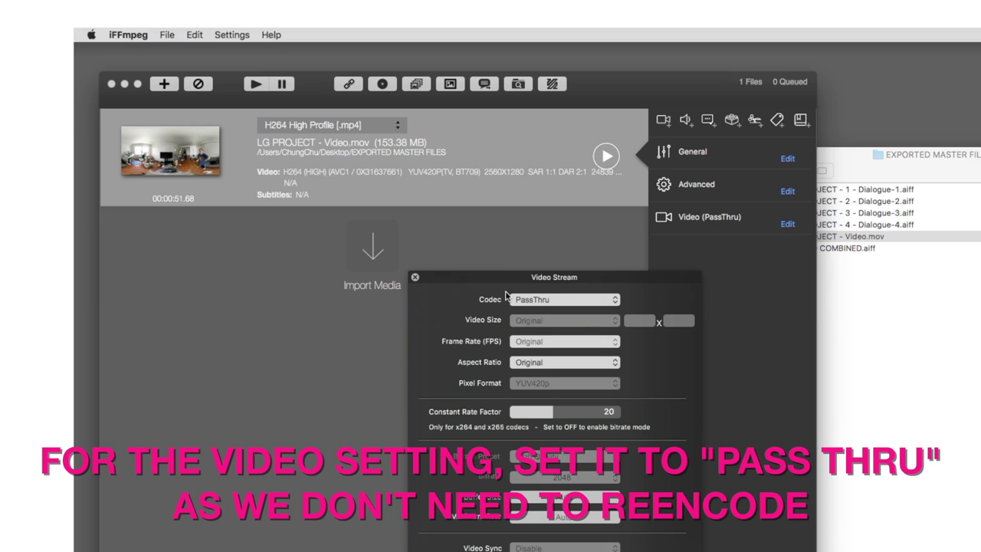
{"action": "left_click", "coordinate": [414, 278]}
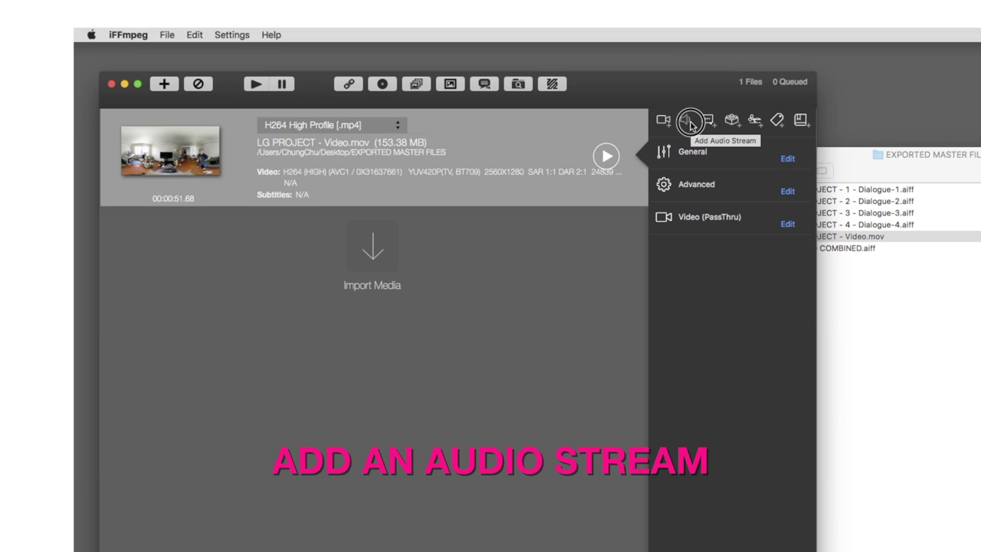
Add an Audio 1 stream sourced from EXPORTED MASTER FILES > SOUND COMBINED.aiff.
{"action": "left_click", "coordinate": [687, 121]}
{"action": "left_click", "coordinate": [787, 256]}
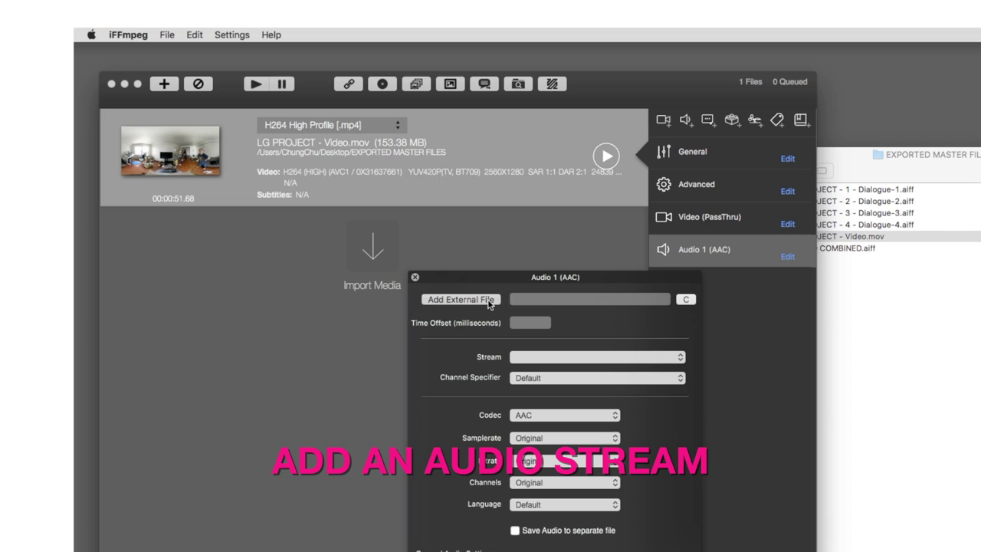
{"action": "left_click", "coordinate": [460, 300]}
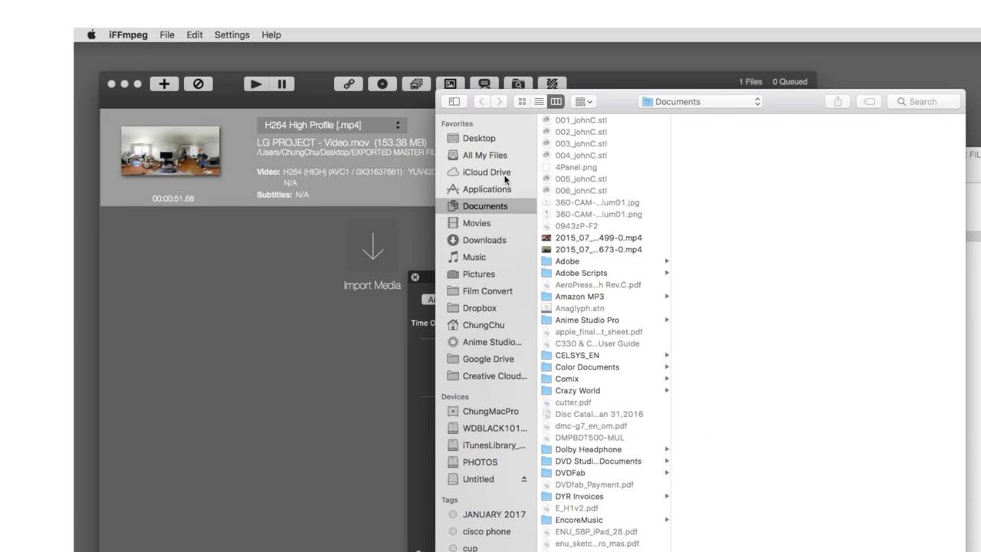
{"action": "left_click", "coordinate": [717, 104]}
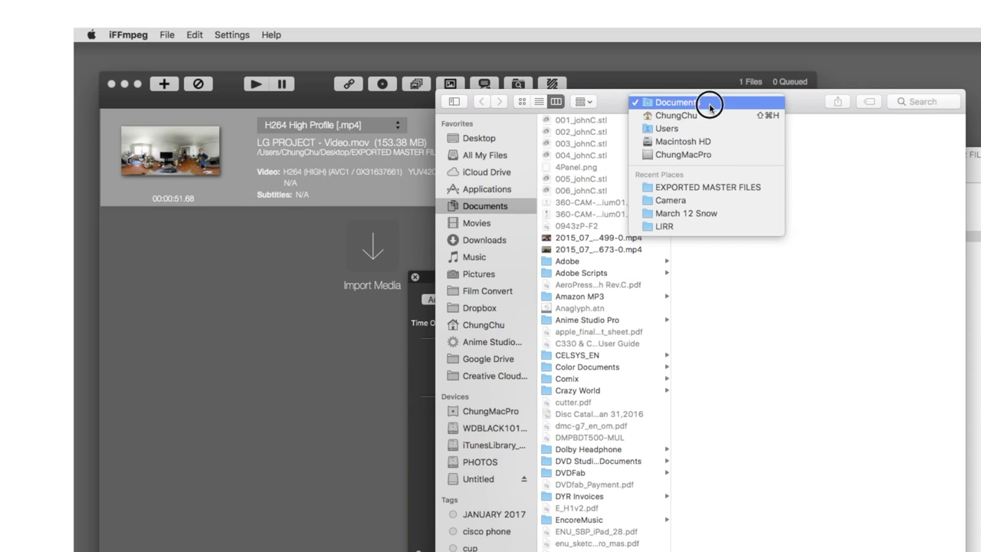
{"action": "left_click", "coordinate": [705, 184]}
{"action": "left_click", "coordinate": [740, 180]}
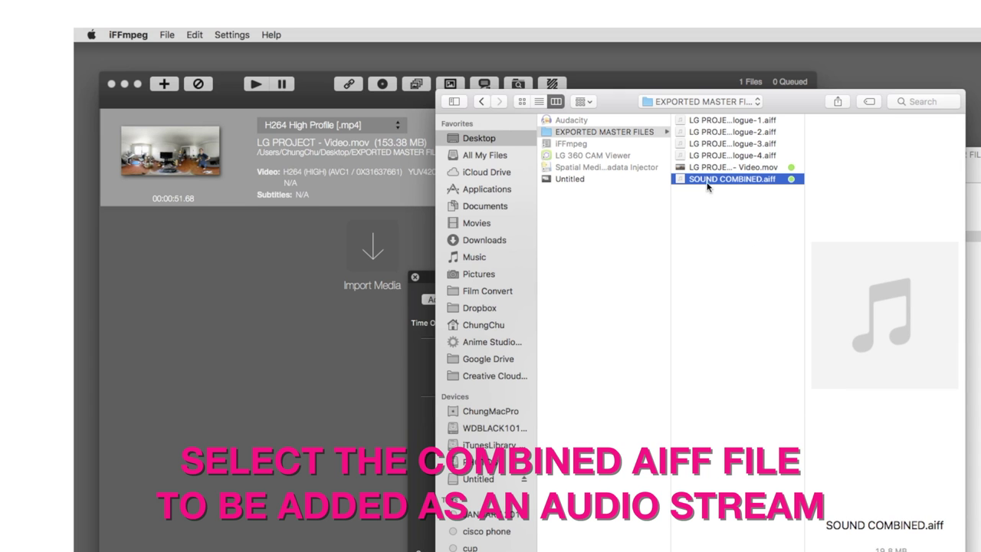
{"action": "key", "text": "Return"}
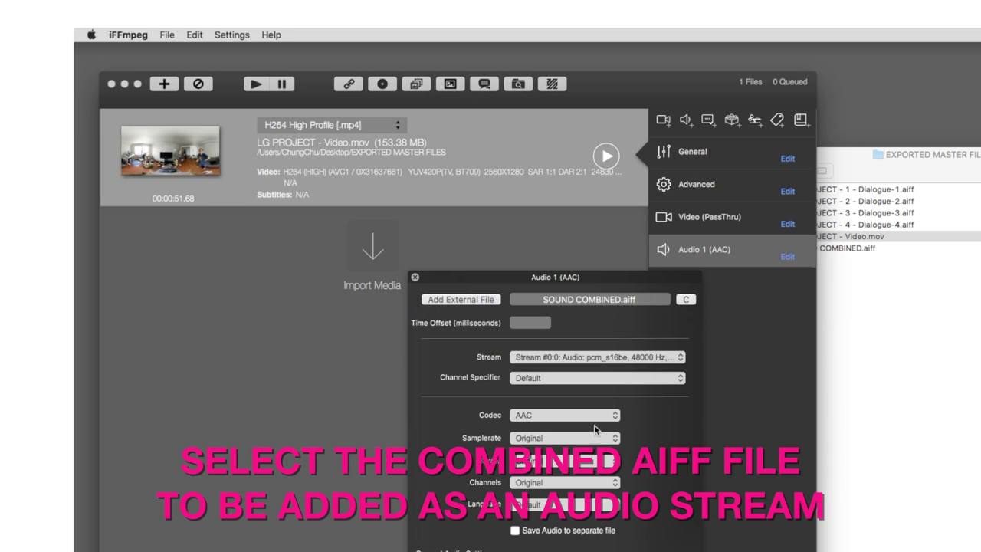
{"action": "left_click", "coordinate": [415, 276]}
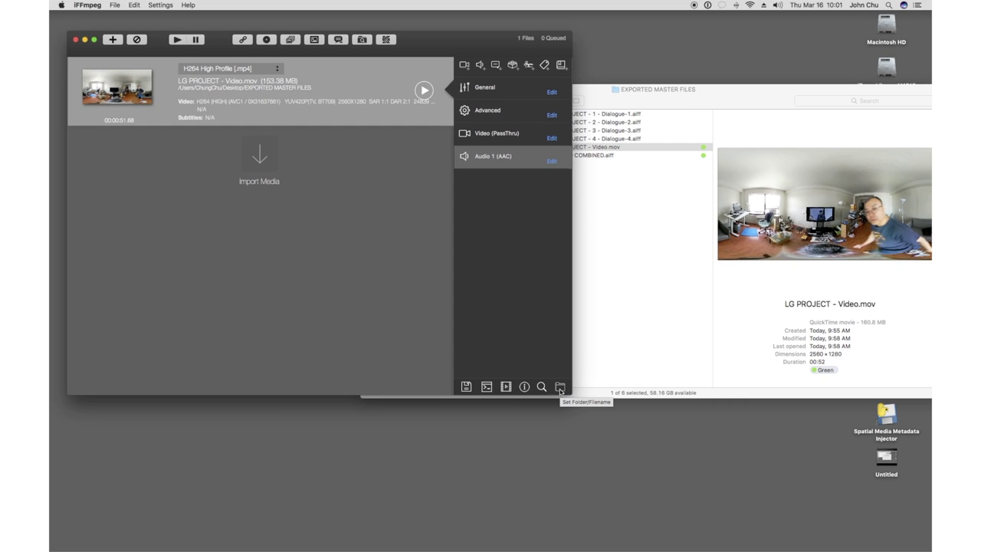
Set the output to LG PROJECT - Video.mp4 on the Desktop and start encoding.
{"action": "left_click", "coordinate": [560, 388]}
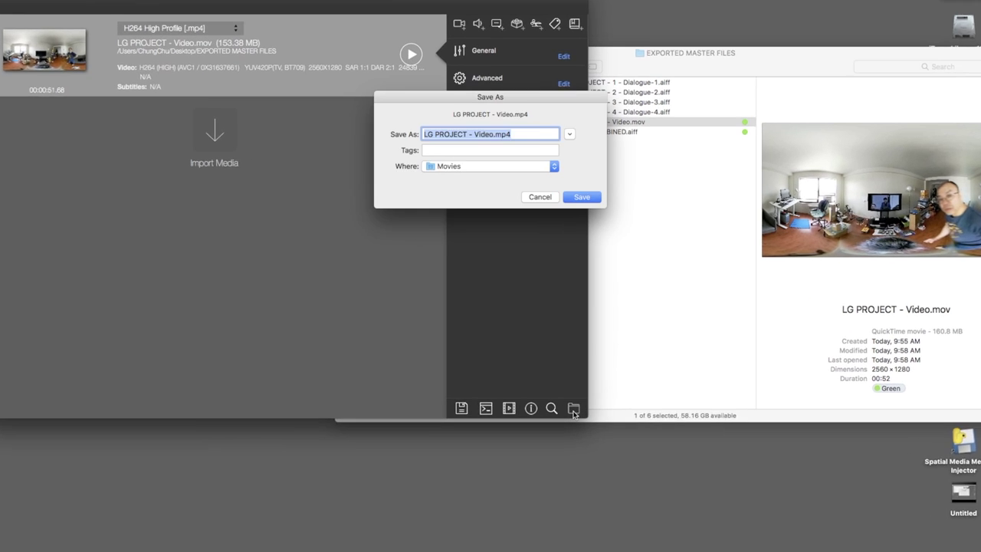
{"action": "left_click", "coordinate": [533, 151]}
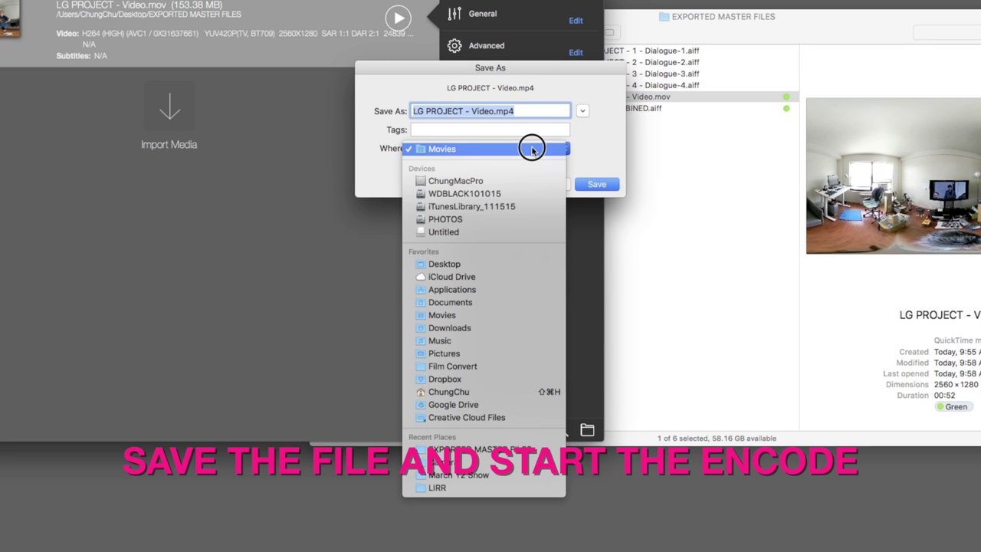
{"action": "left_click", "coordinate": [488, 264]}
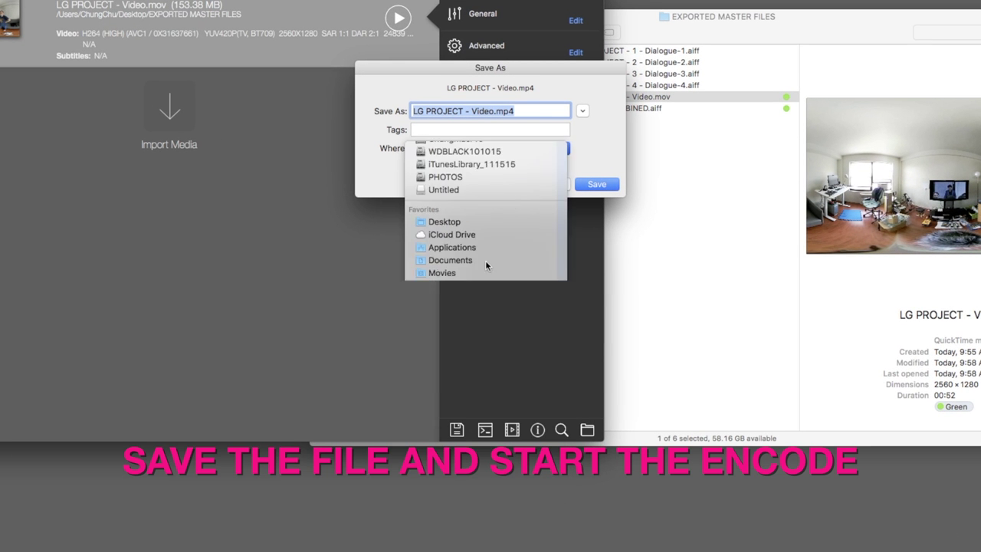
{"action": "left_click", "coordinate": [589, 189]}
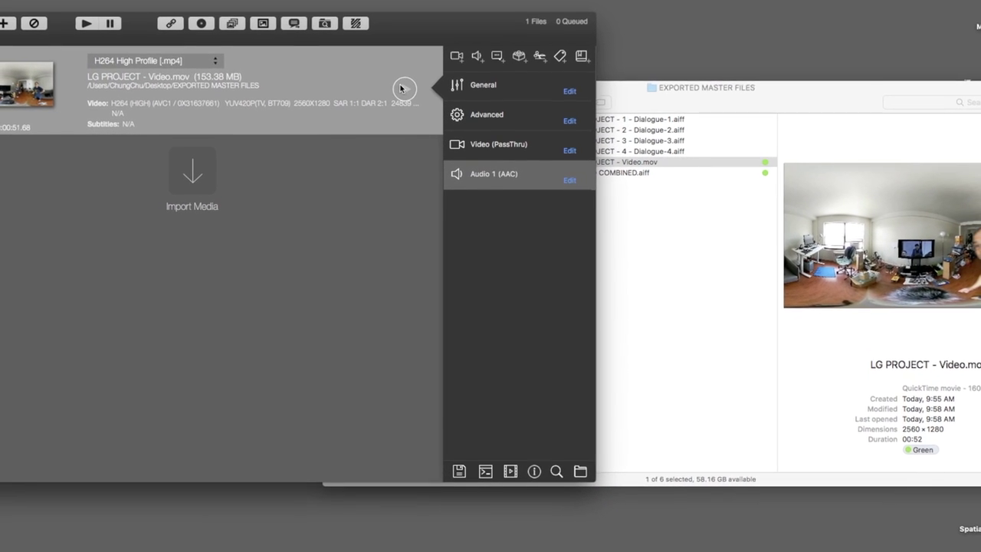
{"action": "left_click", "coordinate": [400, 85]}
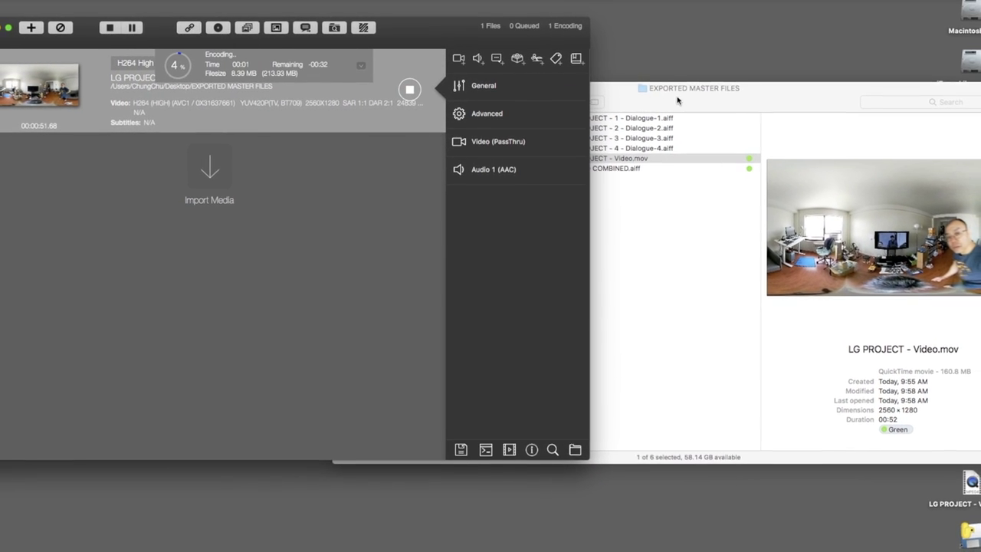
{"action": "left_click_drag", "start_coordinate": [671, 100], "coordinate": [398, 231]}
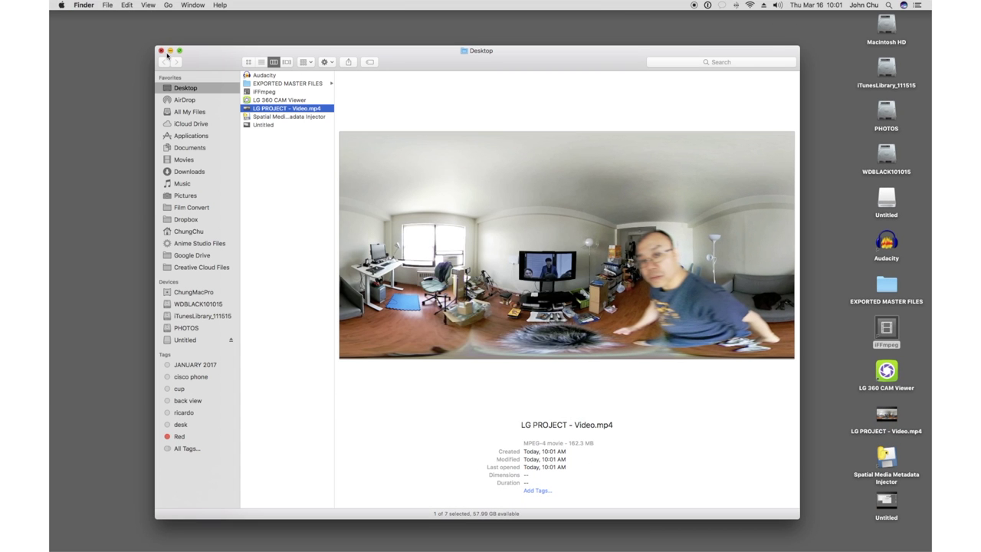
Close the Finder Desktop window.
{"action": "left_click", "coordinate": [161, 50]}
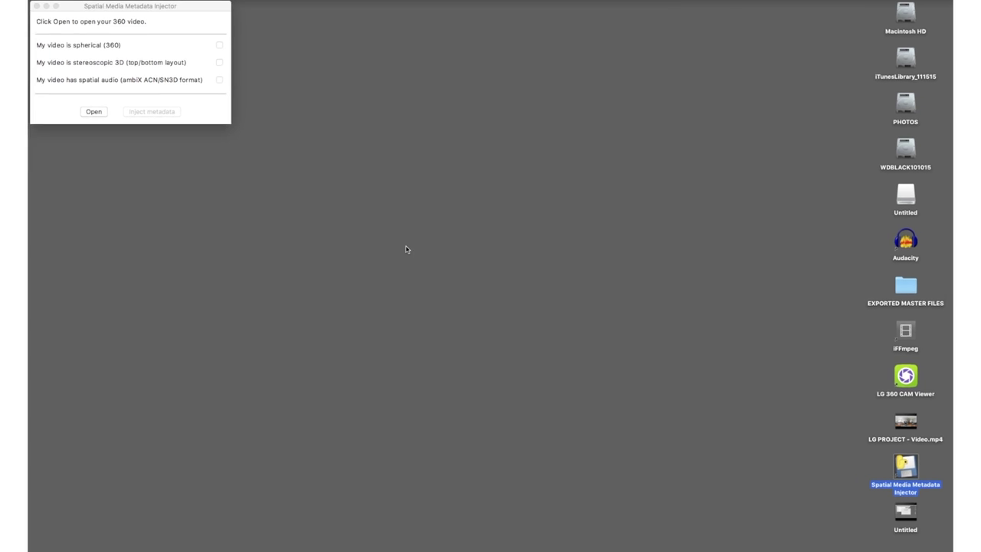
Open LG PROJECT - Video.mp4 from the Desktop in the metadata injector.
{"action": "left_click_drag", "start_coordinate": [179, 6], "coordinate": [509, 235]}
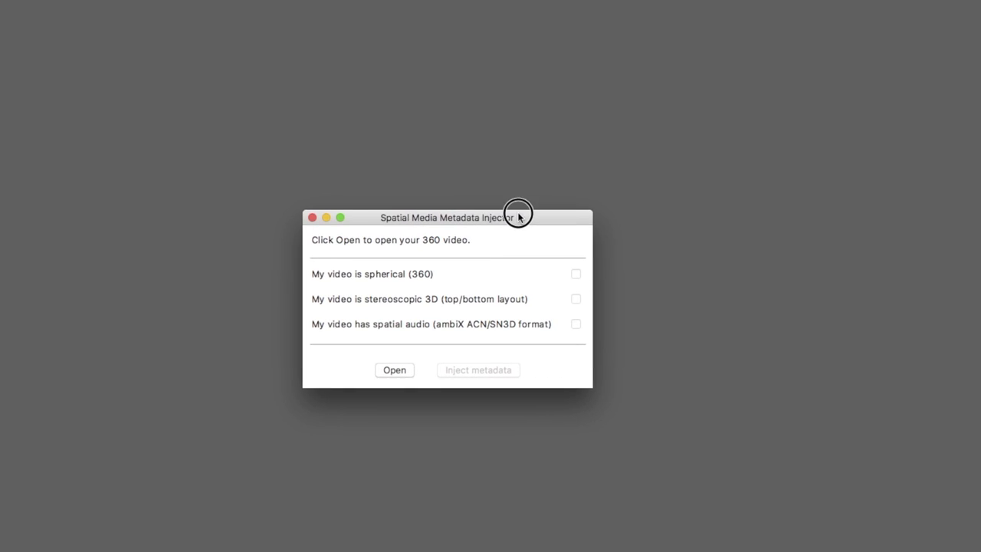
{"action": "left_click", "coordinate": [389, 370]}
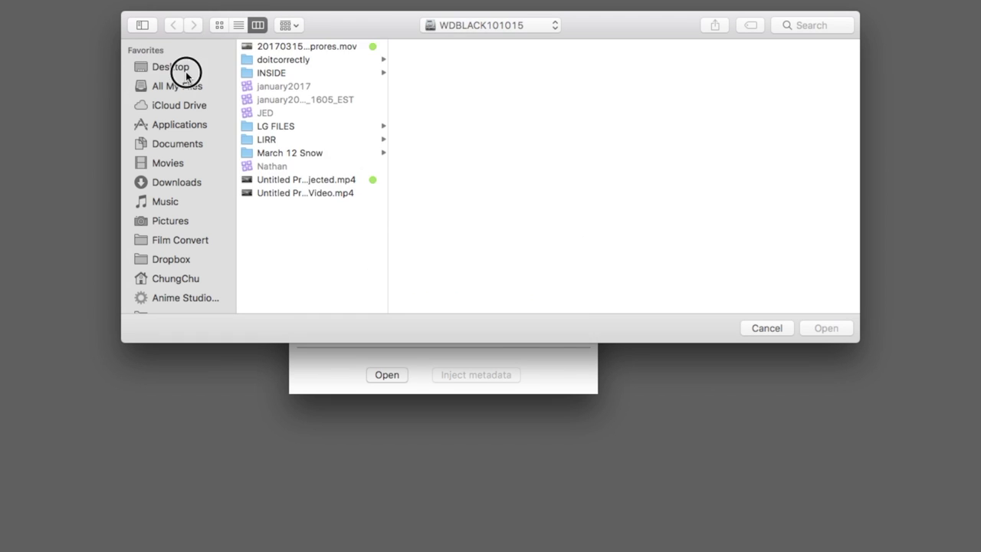
{"action": "left_click", "coordinate": [184, 71]}
{"action": "left_click", "coordinate": [312, 98]}
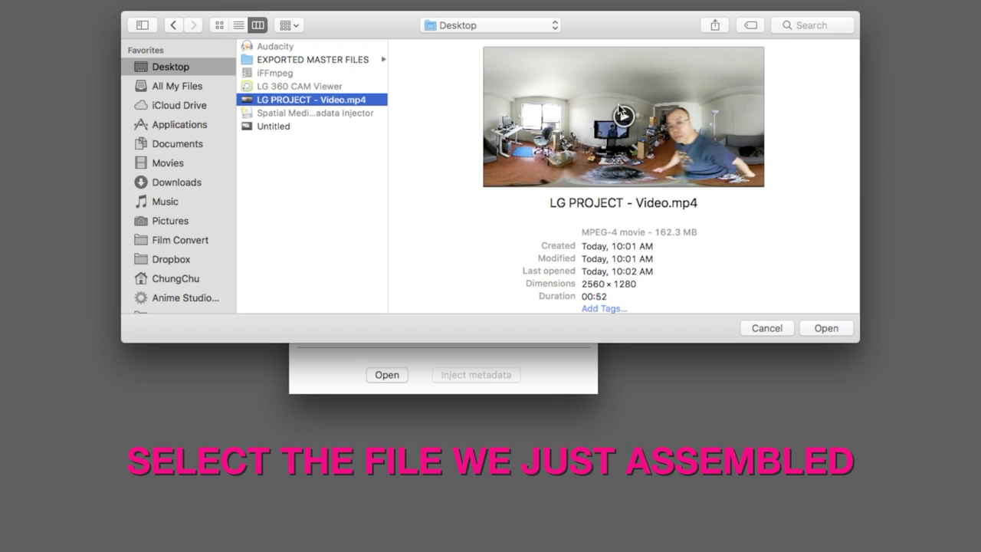
{"action": "left_click", "coordinate": [820, 327]}
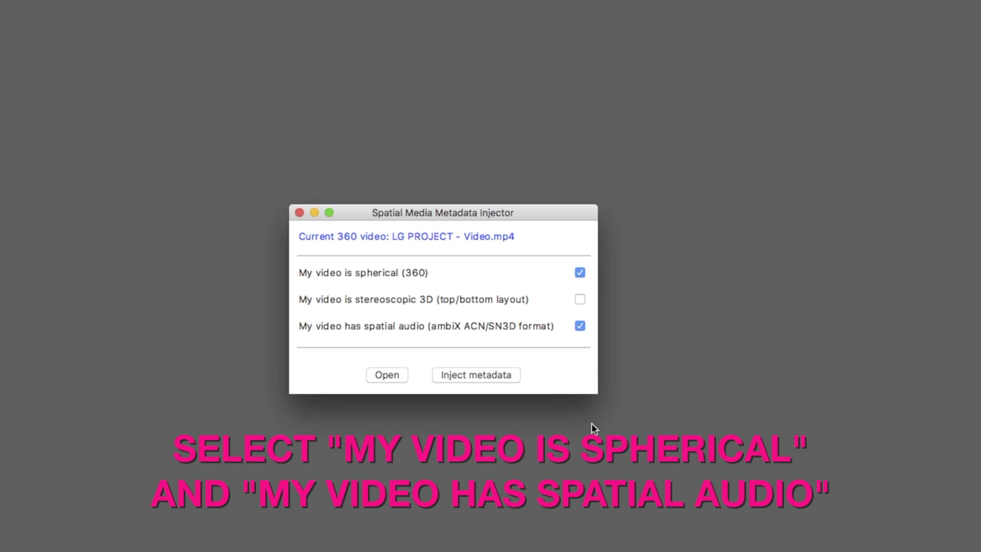
Inject spherical and spatial-audio metadata, save LG PROJECT - Video_injected.mp4 to Desktop, and close the injector.
{"action": "left_click", "coordinate": [488, 372]}
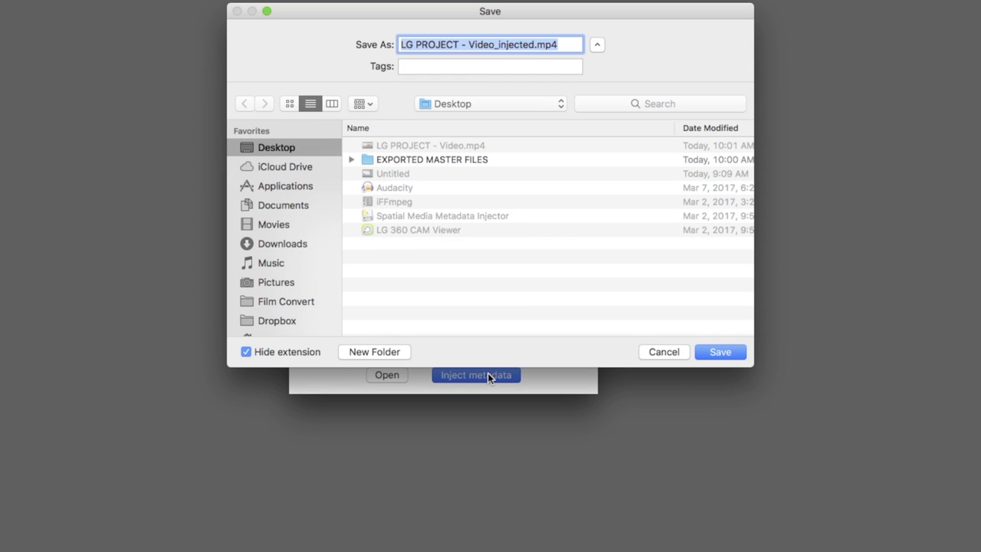
{"action": "left_click", "coordinate": [718, 351]}
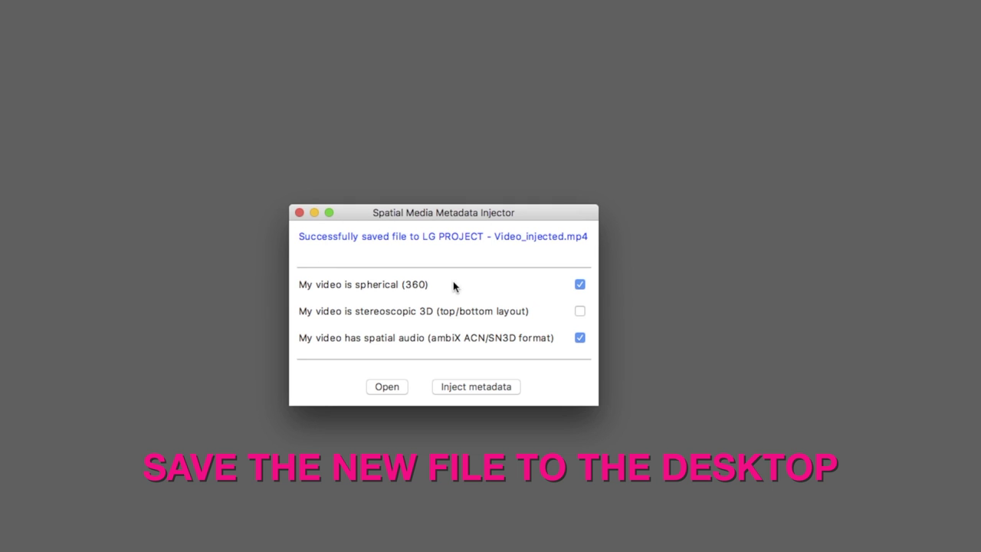
{"action": "left_click", "coordinate": [298, 213]}
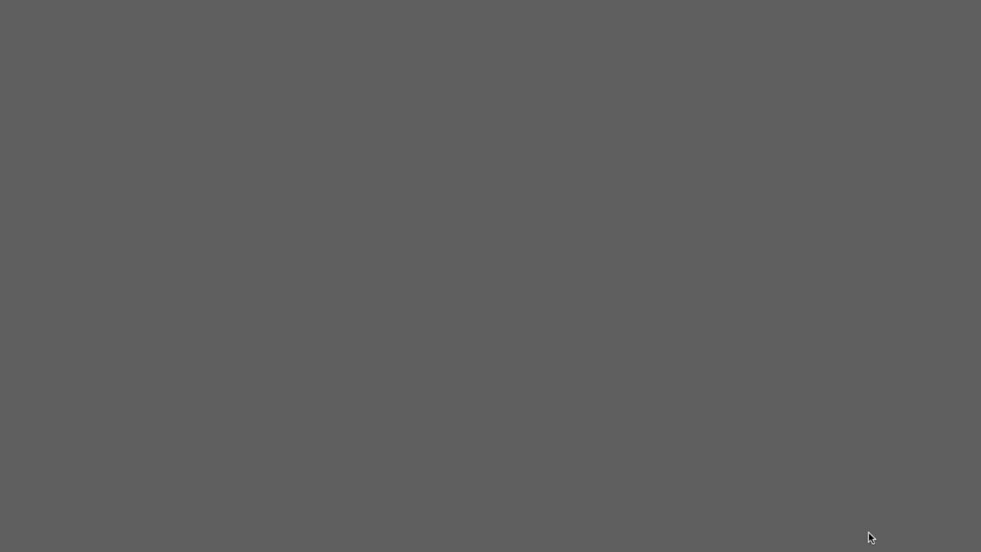